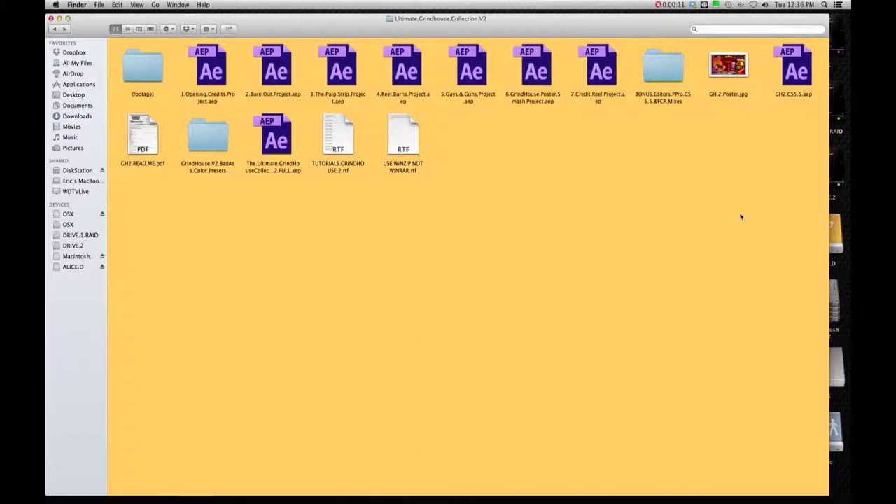
Open CS5.GrindHouseV2.prproj from BONUS.Editors.PPro.CS5.5.&FCP.Mixes > Premiere.Pro > CS5 in Finder.
{"action": "left_click", "coordinate": [667, 76]}
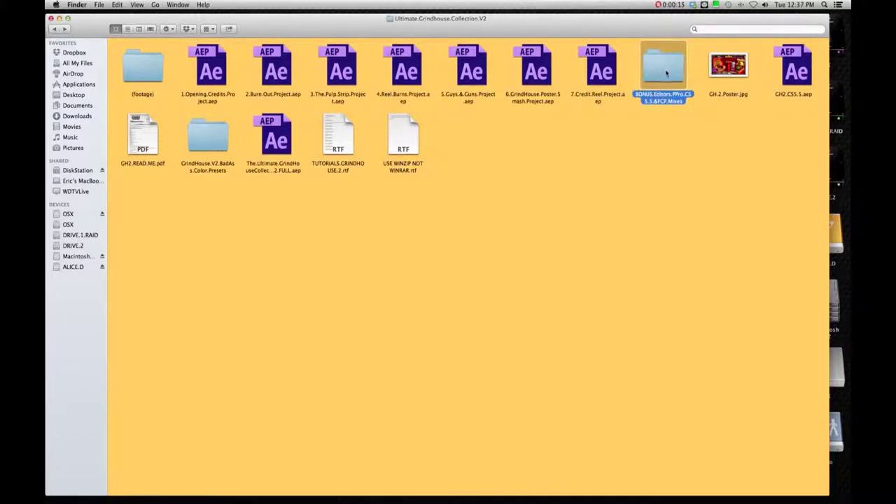
{"action": "double_click", "coordinate": [666, 73]}
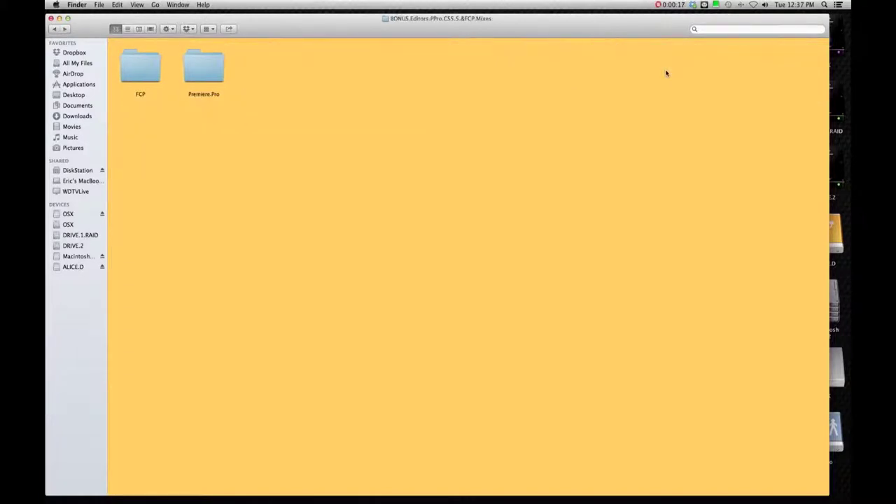
{"action": "left_click", "coordinate": [152, 63]}
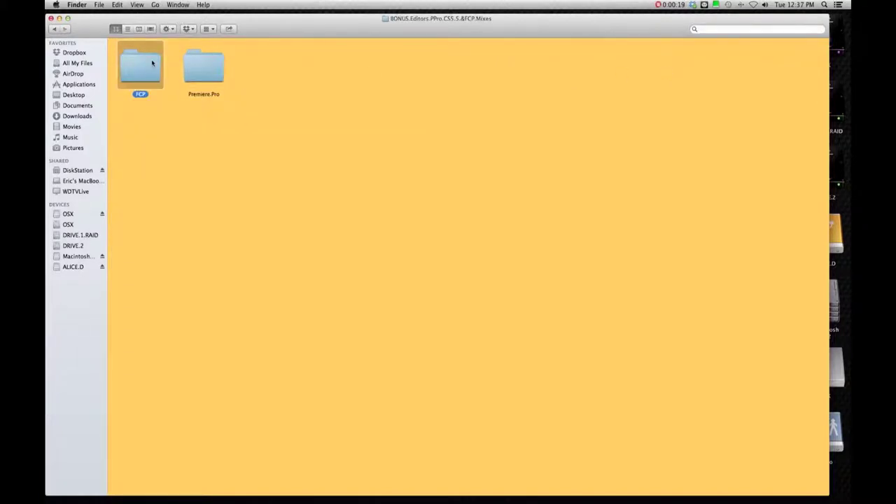
{"action": "left_click", "coordinate": [210, 67]}
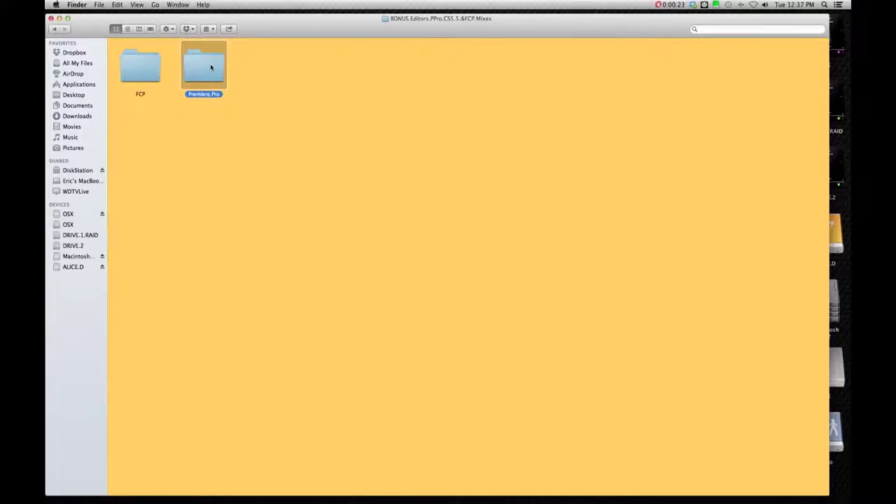
{"action": "double_click", "coordinate": [211, 67]}
{"action": "double_click", "coordinate": [145, 67]}
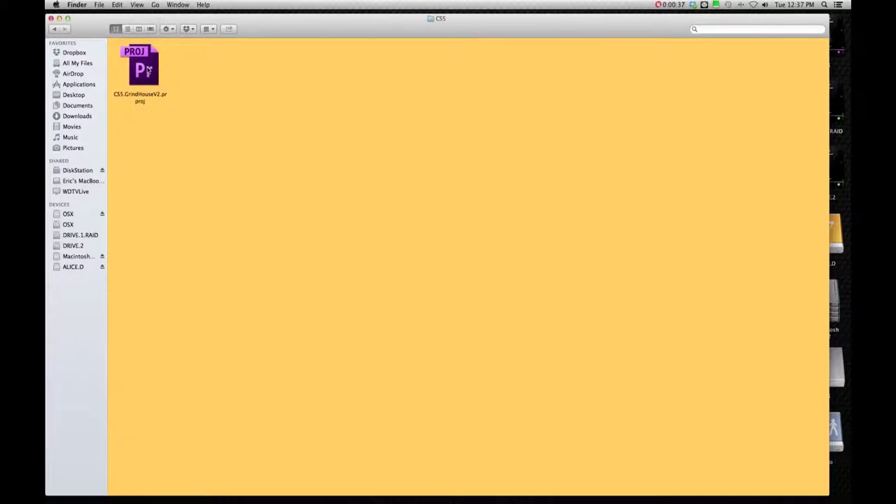
{"action": "double_click", "coordinate": [144, 66]}
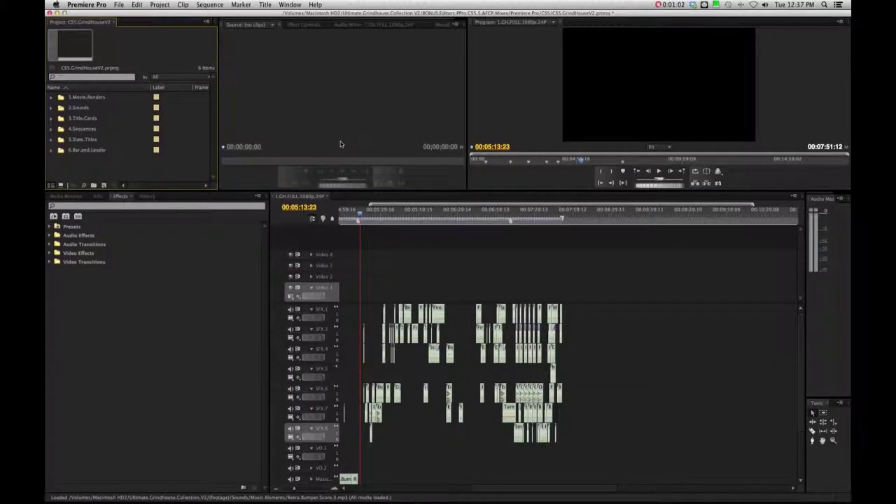
Zoom the 1.GH.FULL.1080p.24P timeline and cue the playhead back to about 00:00:49:01.
{"action": "key", "text": "equal"}
{"action": "key", "text": "equal"}
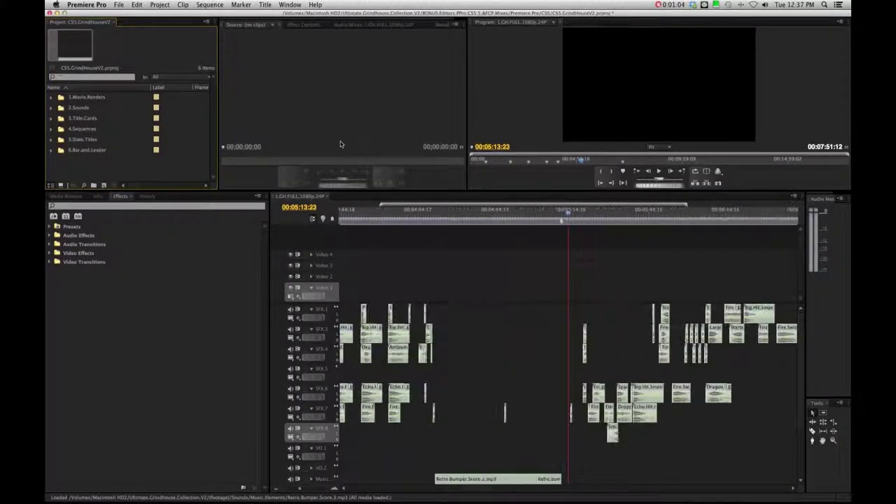
{"action": "left_click", "coordinate": [369, 209]}
{"action": "key", "text": "Up"}
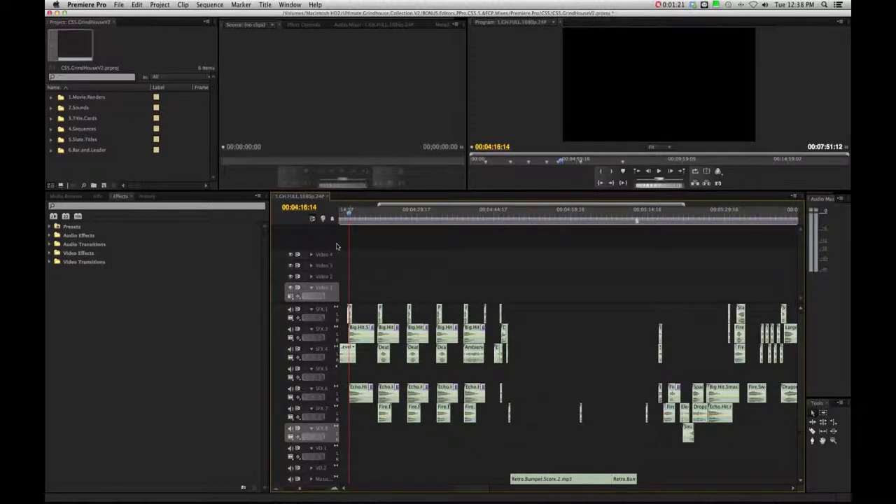
{"action": "key", "text": "backslash"}
{"action": "key", "text": "backslash"}
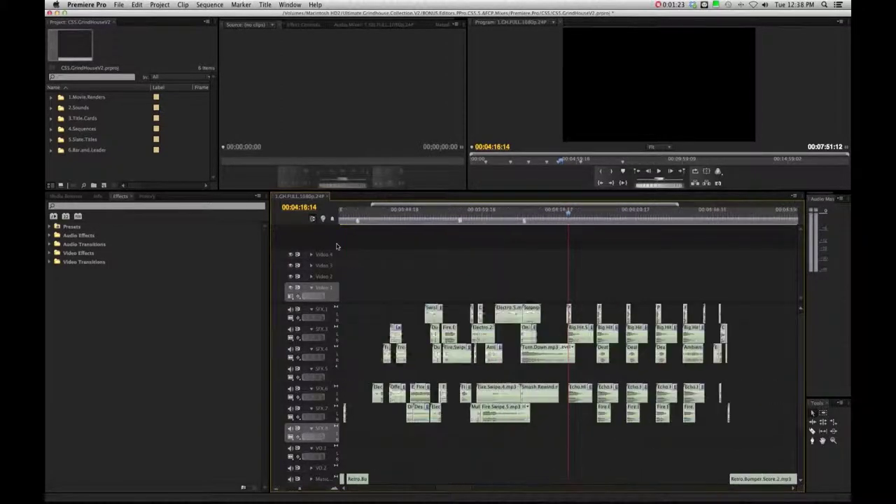
{"action": "key", "text": "minus"}
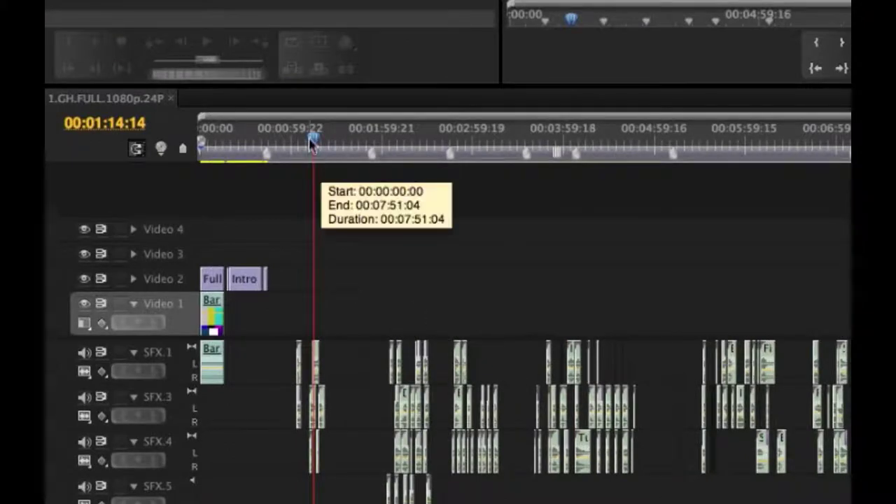
{"action": "left_click_drag", "start_coordinate": [310, 140], "coordinate": [274, 139]}
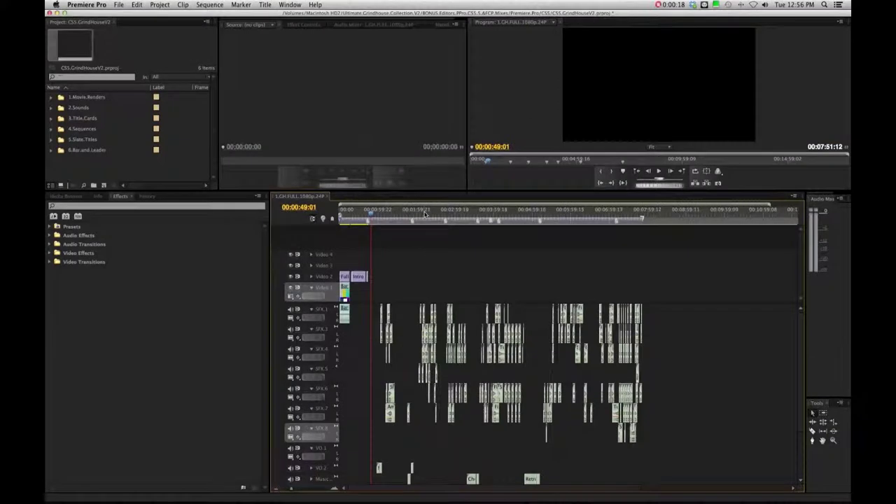
{"action": "key", "text": "equal"}
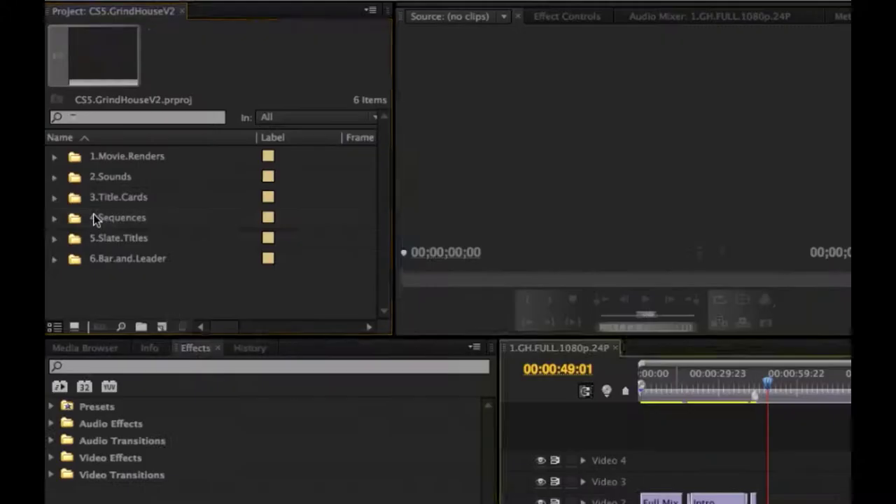
Expand the 4.Sequences bin and open the 2.Burn.Out.Mix.1080p.24P sequence.
{"action": "left_click", "coordinate": [69, 128]}
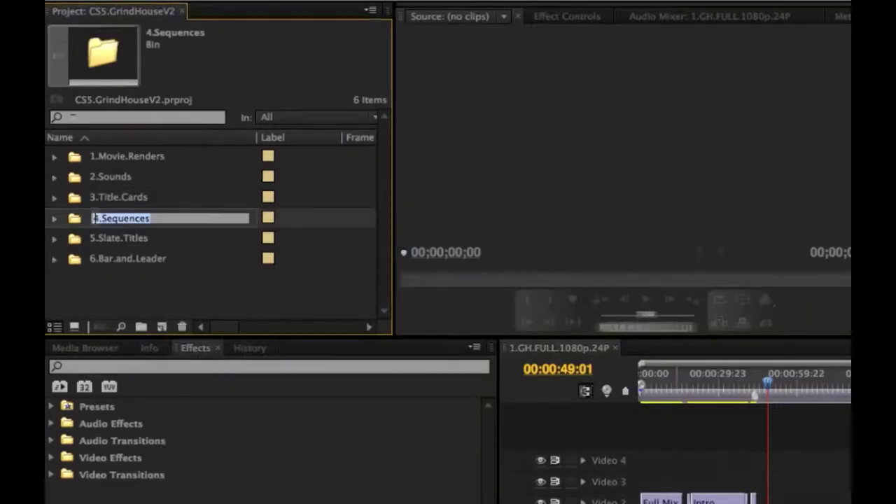
{"action": "left_click", "coordinate": [56, 216]}
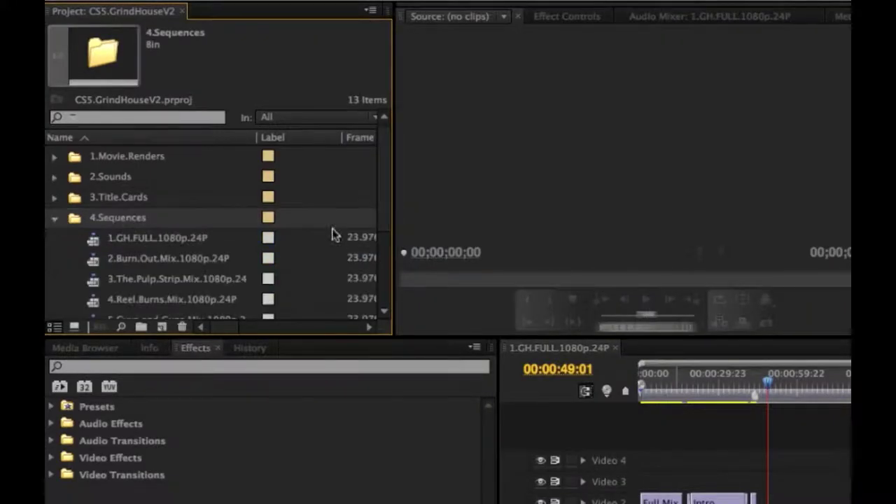
{"action": "scroll", "coordinate": [381, 223], "scroll_direction": "down", "scroll_amount": 1}
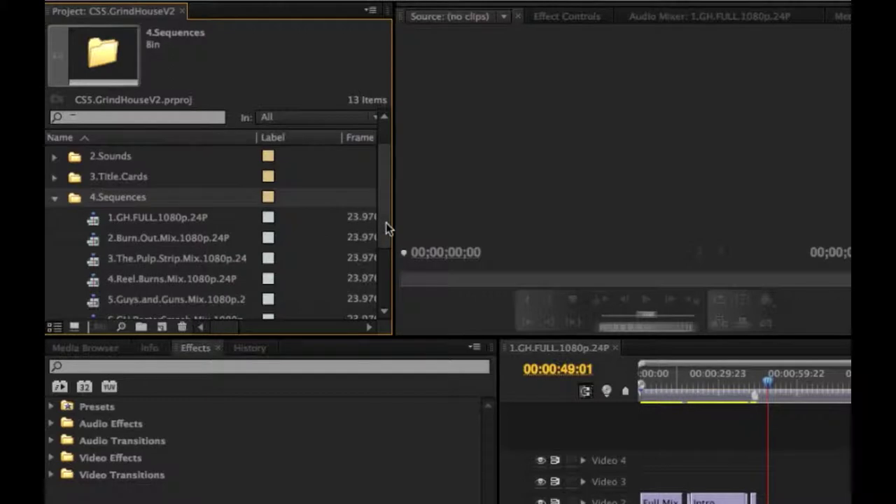
{"action": "scroll", "coordinate": [385, 224], "scroll_direction": "down", "scroll_amount": 2}
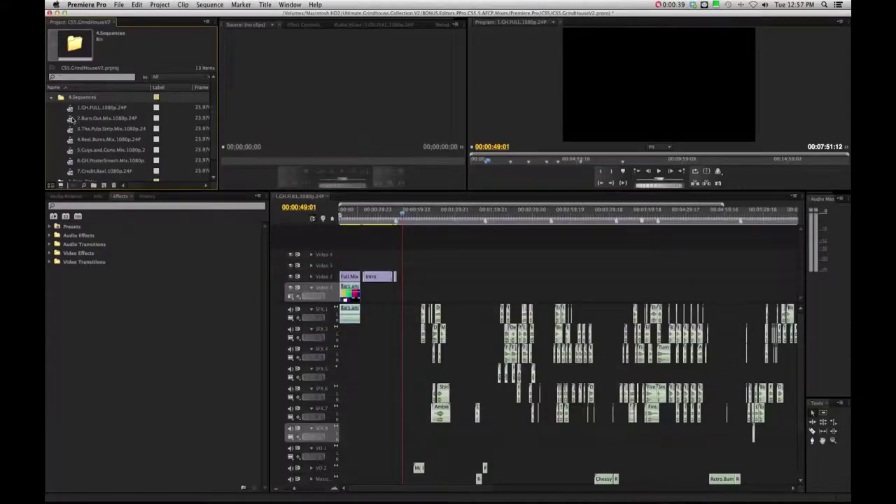
{"action": "double_click", "coordinate": [103, 196]}
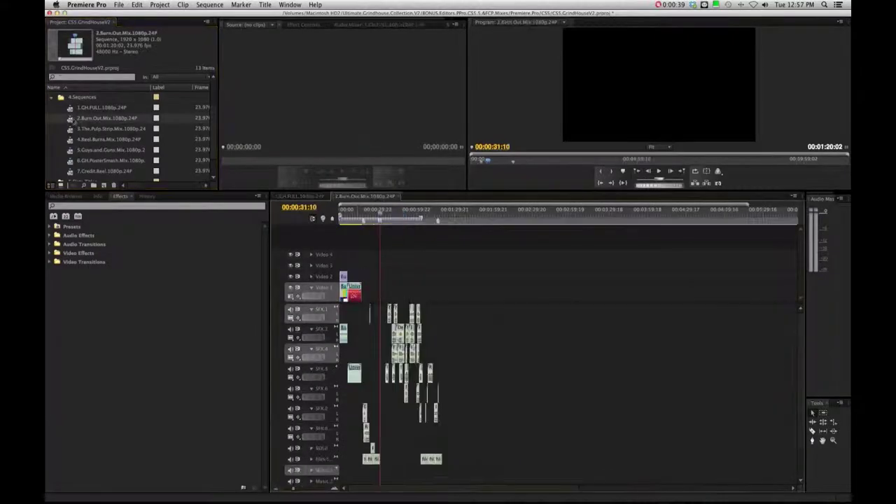
Fit the whole sequence in the timeline and play it up to 00:00:40:00.
{"action": "left_click", "coordinate": [383, 212]}
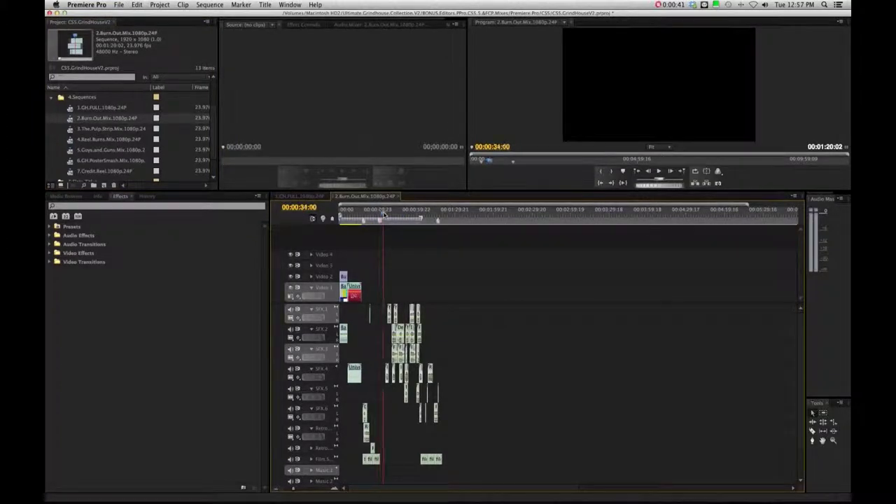
{"action": "key", "text": "backslash"}
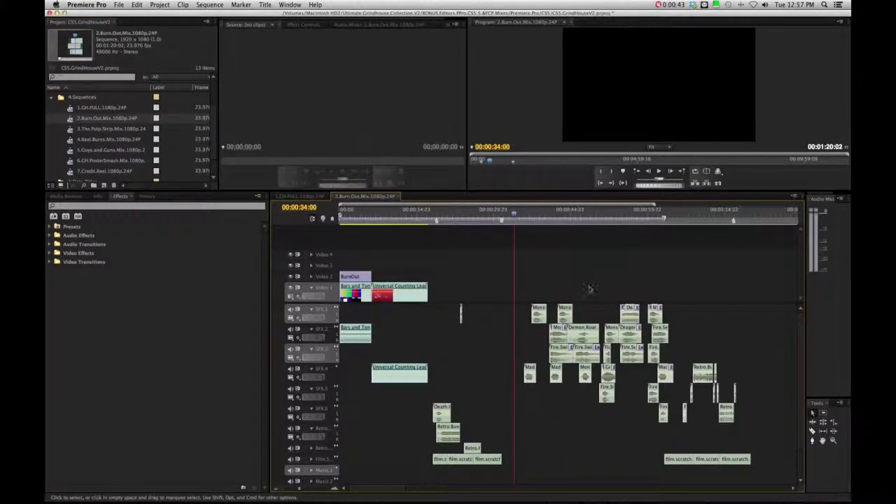
{"action": "left_click", "coordinate": [528, 220]}
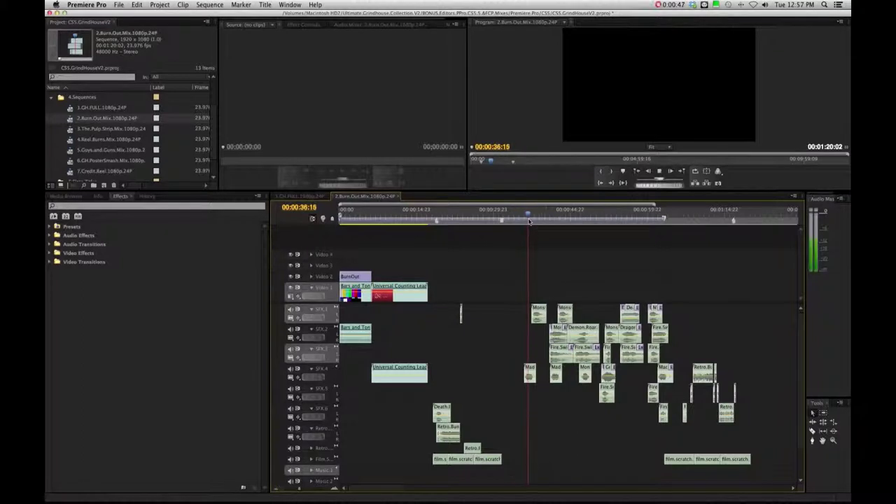
{"action": "key", "text": "space"}
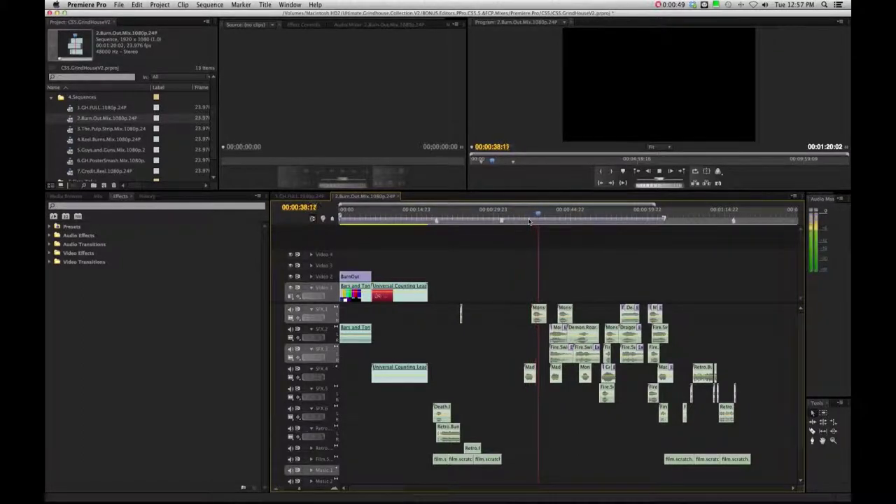
{"action": "key", "text": "space"}
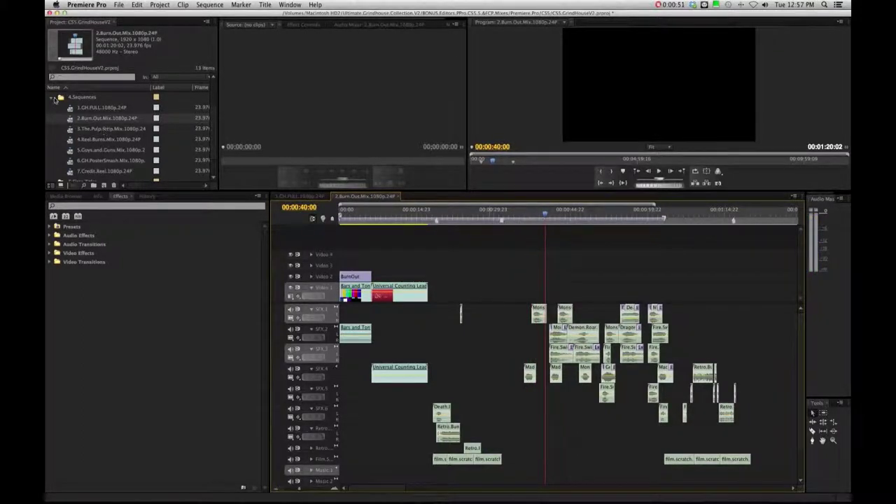
Select the 4.Reel.Burns.Mix and 5.Guys.and.Guns.Mix sequences to view their info.
{"action": "left_click", "coordinate": [69, 130]}
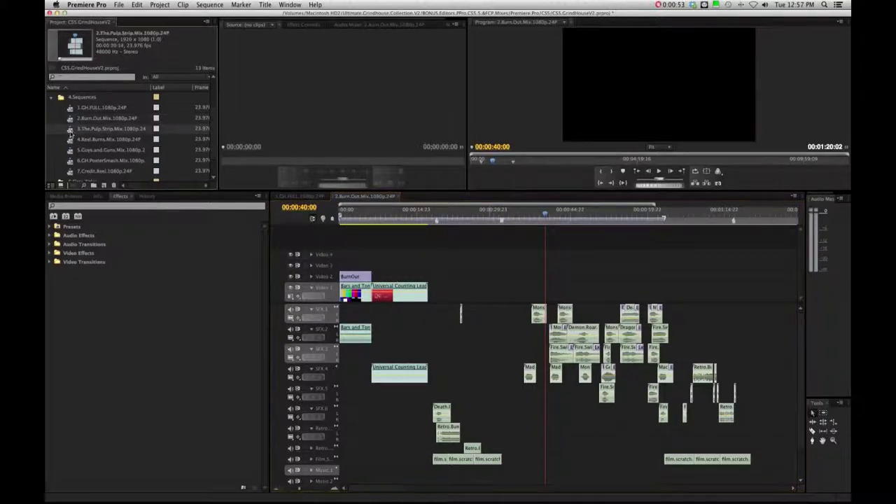
{"action": "left_click", "coordinate": [69, 139]}
{"action": "left_click", "coordinate": [71, 151]}
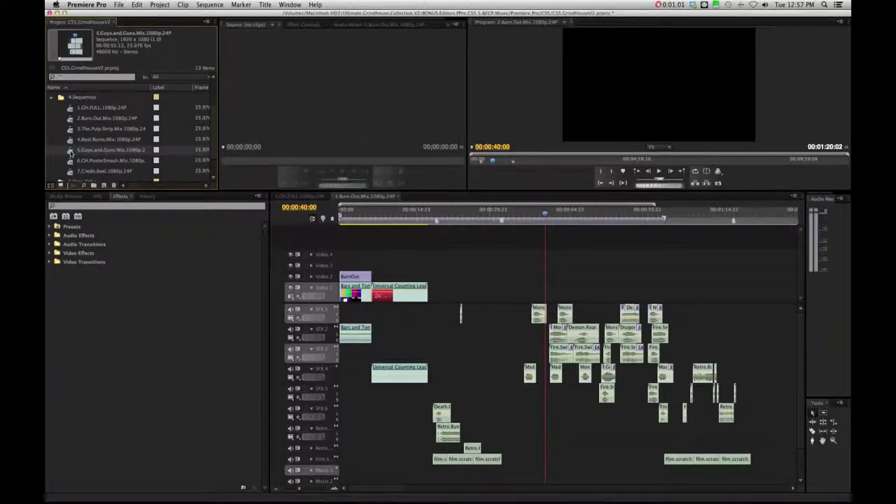
Collapse 4.Sequences and browse the 2.Sounds, Music.Elements and Sound.Effects bins.
{"action": "left_click", "coordinate": [54, 97]}
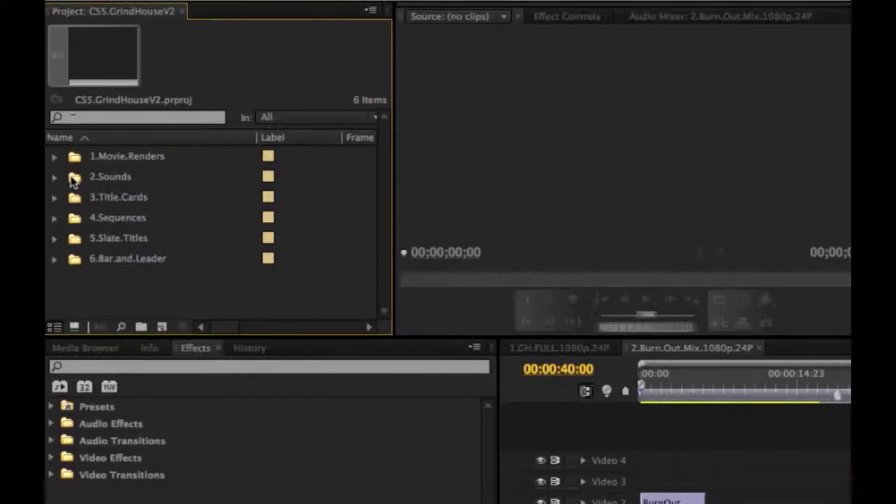
{"action": "left_click", "coordinate": [75, 179]}
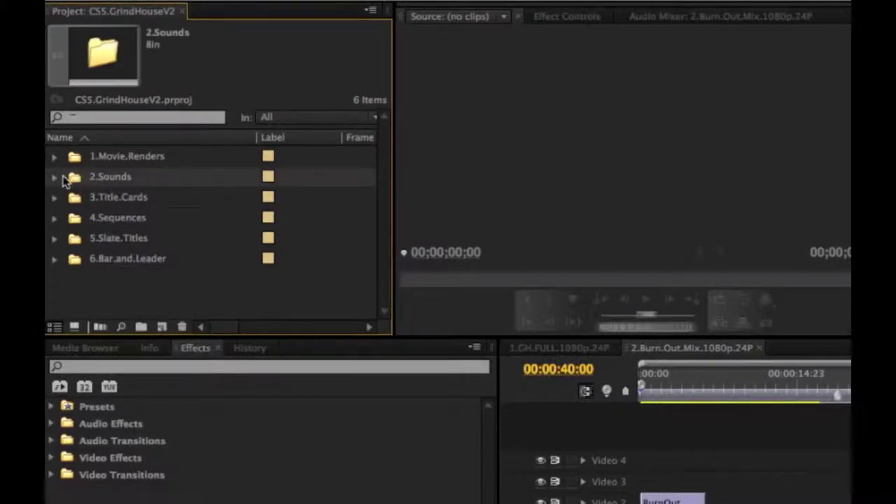
{"action": "left_click", "coordinate": [59, 178]}
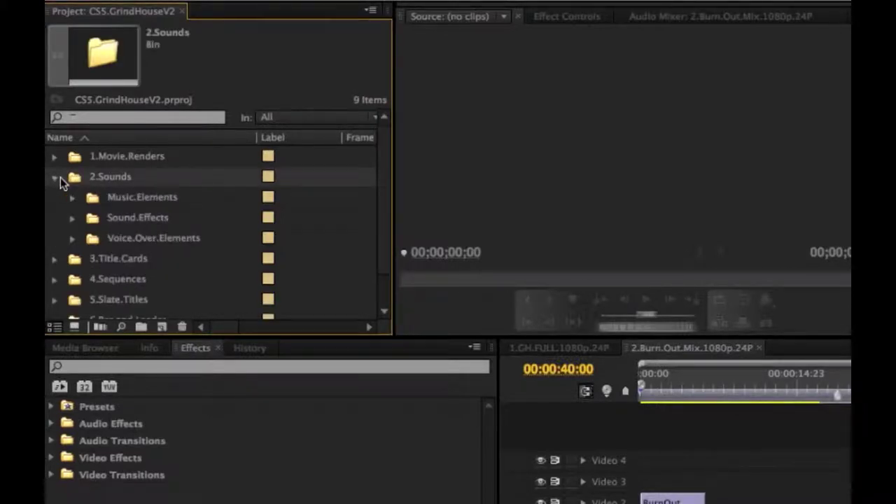
{"action": "left_click", "coordinate": [93, 199]}
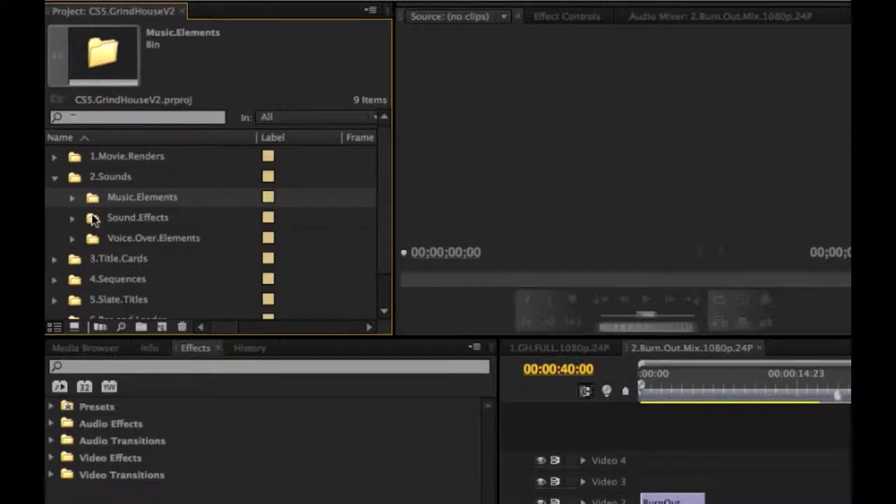
{"action": "left_click", "coordinate": [95, 220]}
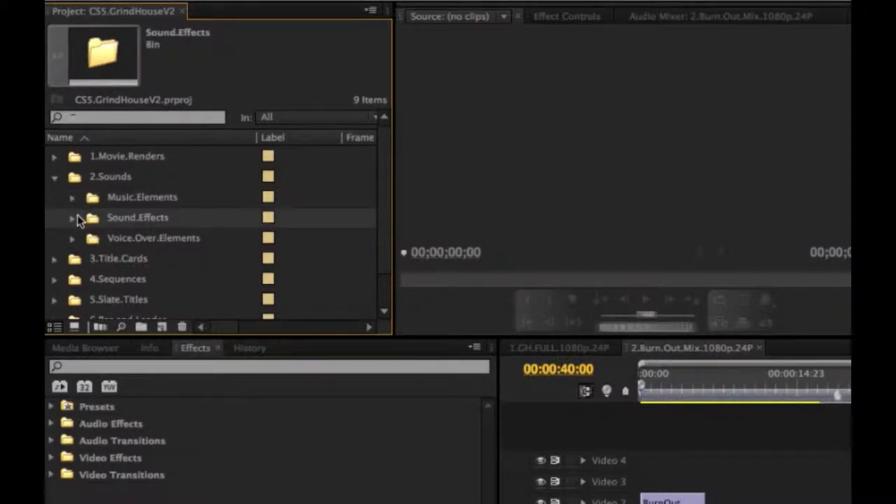
{"action": "left_click", "coordinate": [72, 219]}
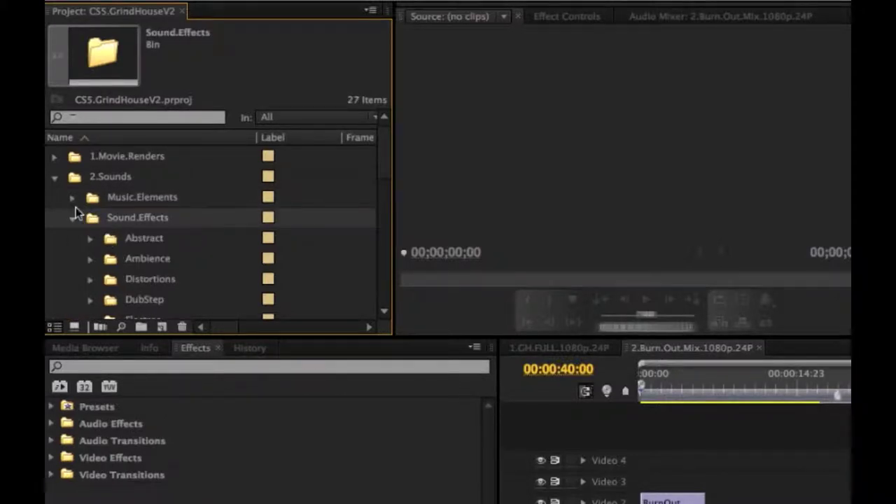
{"action": "left_click", "coordinate": [73, 219]}
Collapse 2.Sounds and bring the 1.CH.FULL.1080p.24P sequence back into the timeline.
{"action": "left_click", "coordinate": [58, 178]}
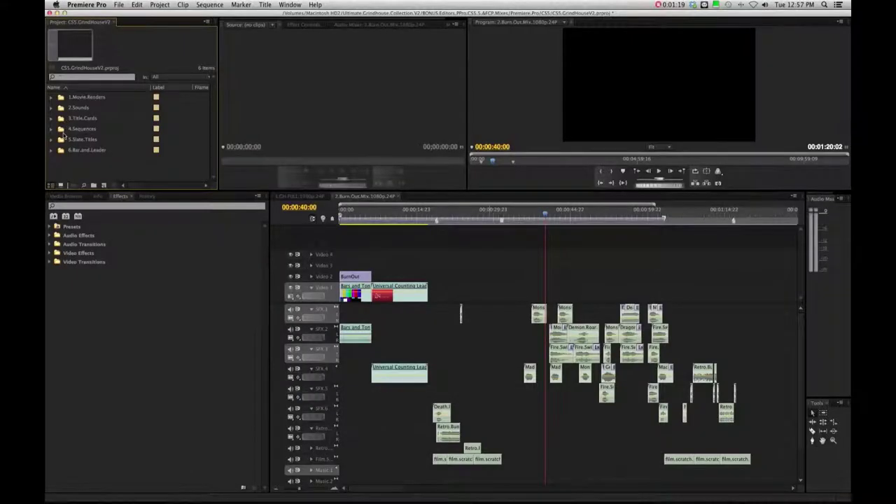
{"action": "left_click", "coordinate": [355, 218]}
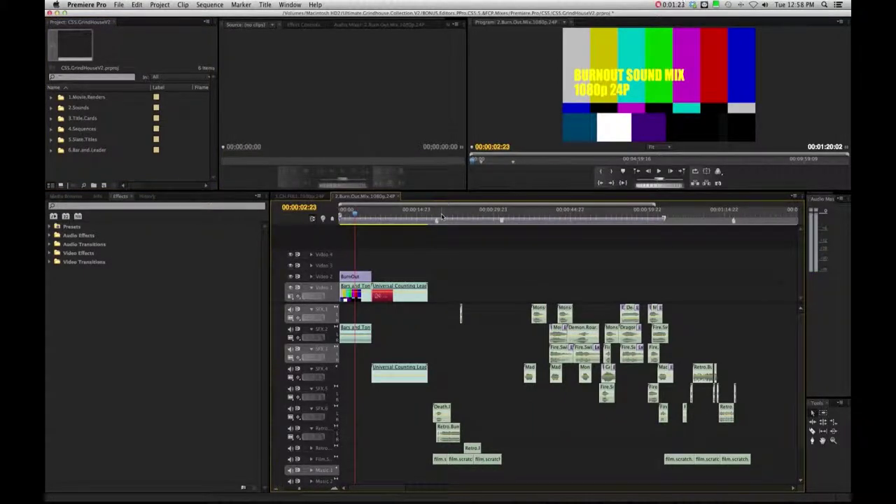
{"action": "left_click", "coordinate": [318, 197]}
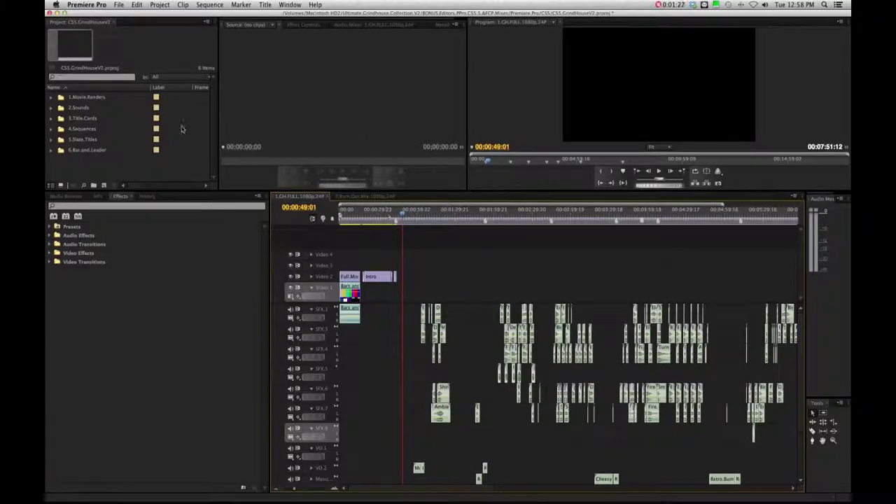
Import The.Ultimate.Grindhouse.Collection.V2.FULL_1.mov from the samples folder.
{"action": "left_click", "coordinate": [119, 5]}
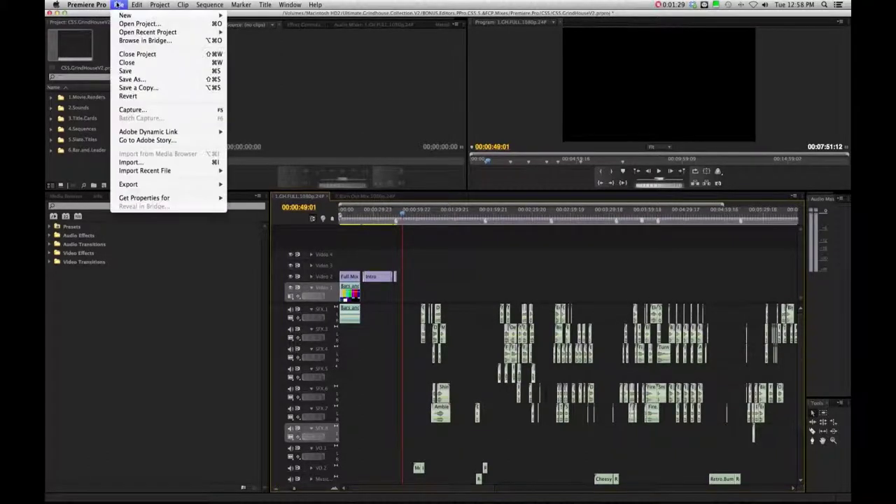
{"action": "left_click", "coordinate": [137, 161]}
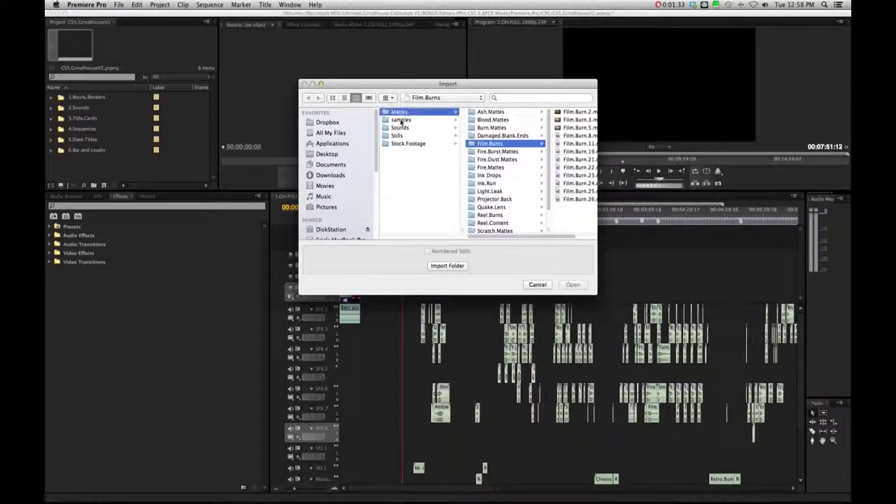
{"action": "left_click", "coordinate": [401, 119]}
{"action": "left_click", "coordinate": [498, 112]}
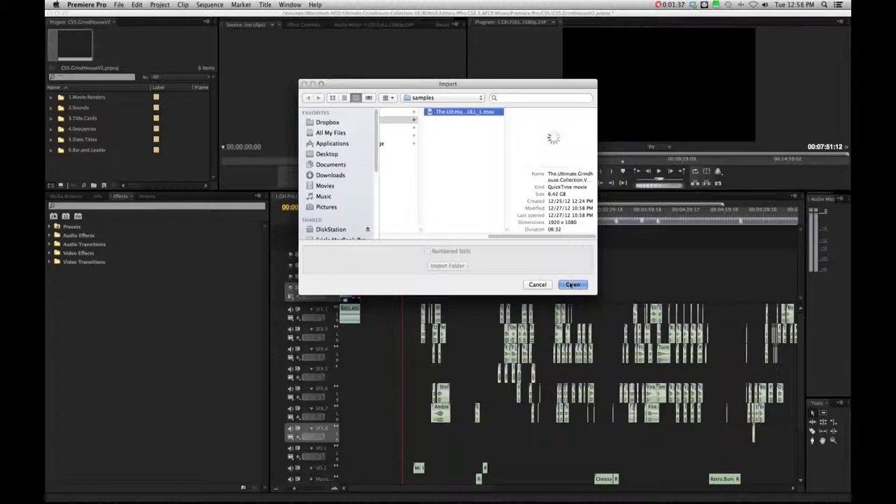
{"action": "key", "text": "Return"}
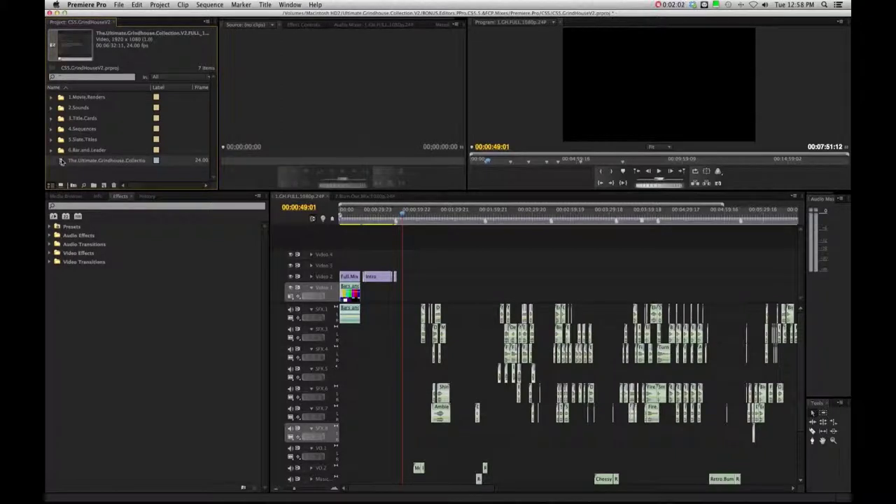
Preview the imported Grindhouse movie in the Source monitor, scrubbing through it.
{"action": "double_click", "coordinate": [61, 161]}
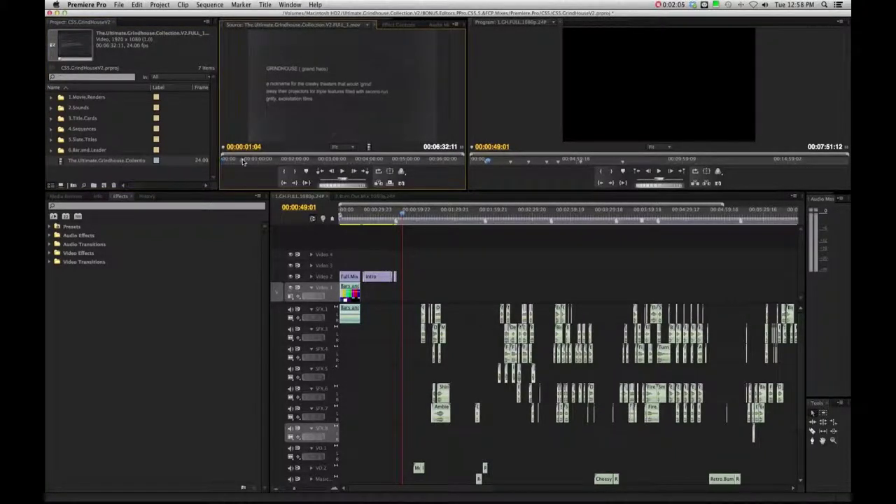
{"action": "left_click", "coordinate": [242, 161]}
{"action": "left_click_drag", "start_coordinate": [243, 161], "coordinate": [237, 160]}
Put the Grindhouse movie on Video 2, slide it next to Intro, and scrub to 00:01:45:00.
{"action": "left_click_drag", "start_coordinate": [61, 160], "coordinate": [412, 277]}
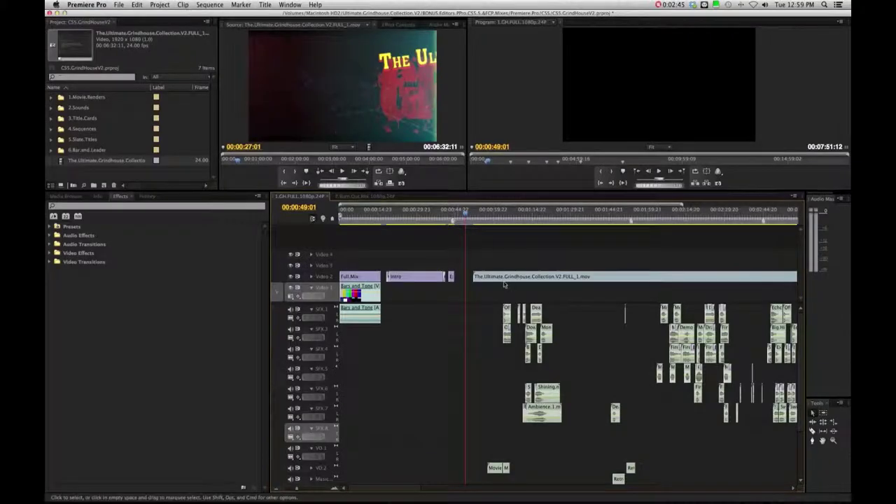
{"action": "left_click", "coordinate": [336, 286]}
{"action": "left_click_drag", "start_coordinate": [503, 279], "coordinate": [488, 279]}
{"action": "left_click", "coordinate": [493, 209]}
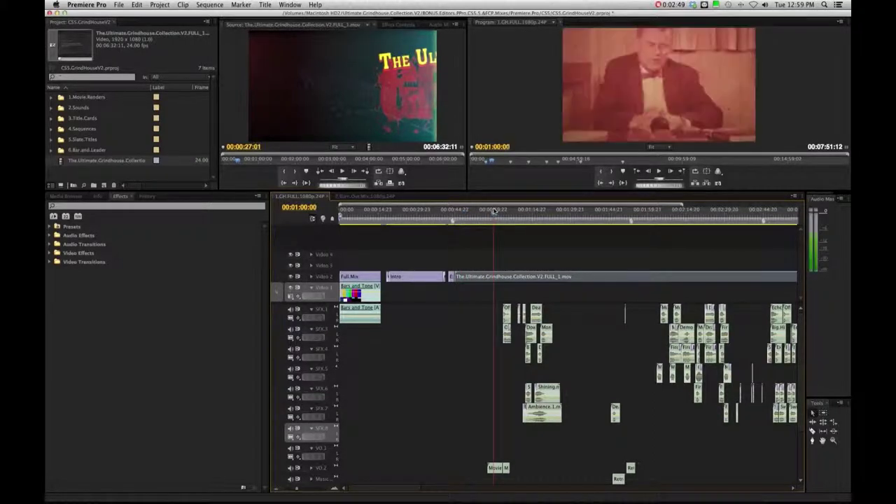
{"action": "left_click_drag", "start_coordinate": [493, 210], "coordinate": [609, 203]}
{"action": "key", "text": "equal"}
{"action": "key", "text": "equal"}
{"action": "key", "text": "equal"}
{"action": "key", "text": "equal"}
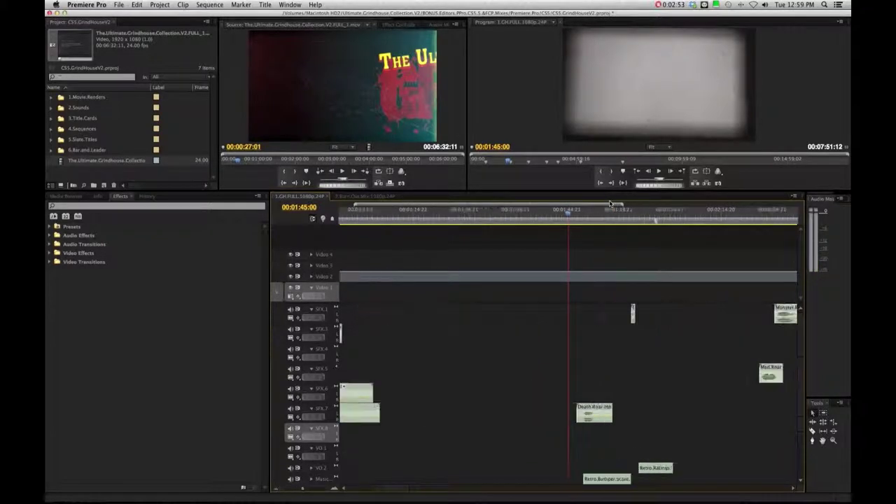
{"action": "key", "text": "space"}
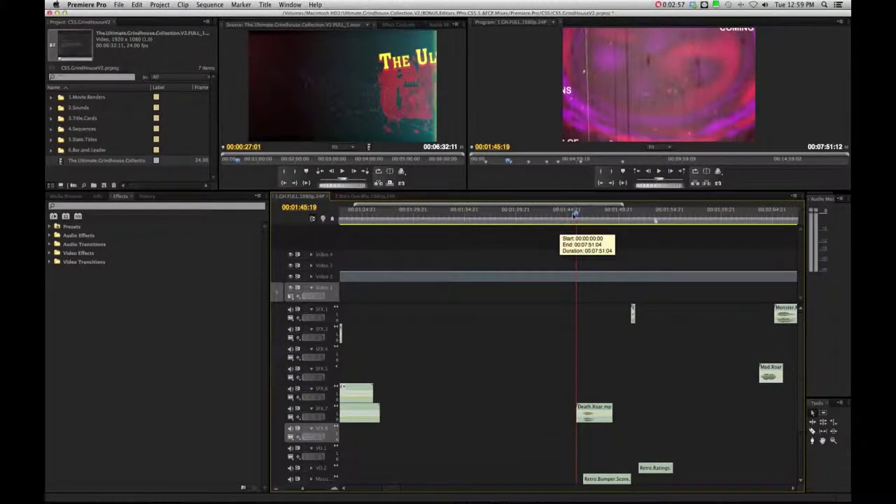
{"action": "left_click", "coordinate": [573, 215]}
{"action": "left_click_drag", "start_coordinate": [573, 215], "coordinate": [573, 214]}
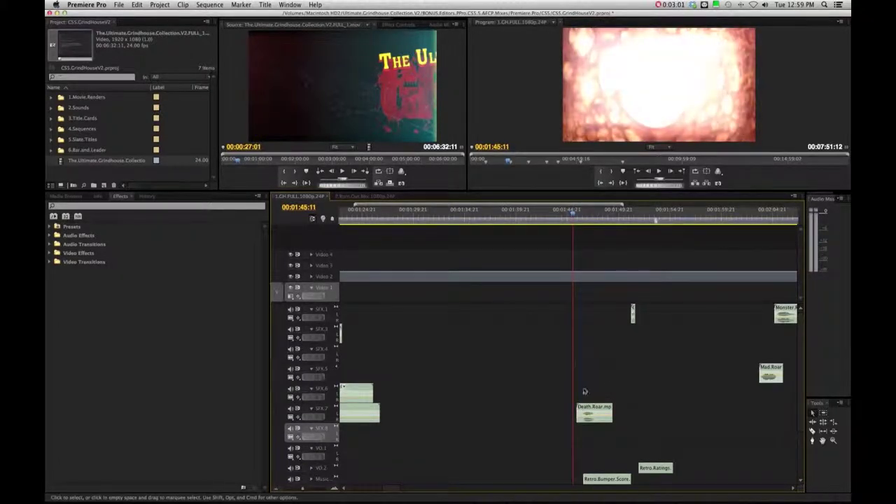
{"action": "left_click_drag", "start_coordinate": [598, 401], "coordinate": [592, 282]}
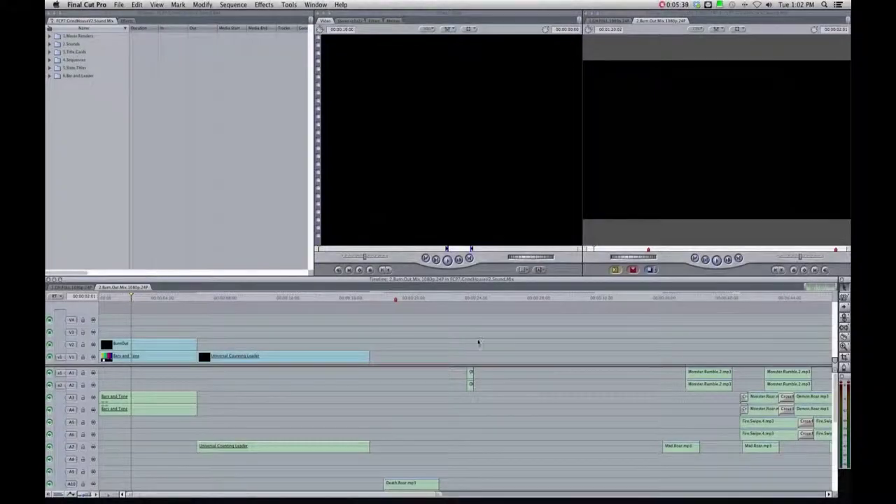
{"action": "left_click", "coordinate": [674, 294]}
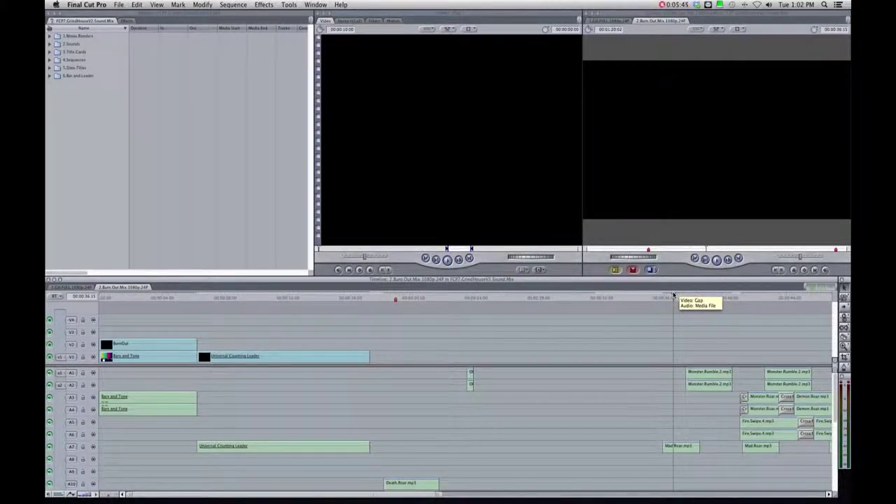
{"action": "left_click", "coordinate": [72, 37]}
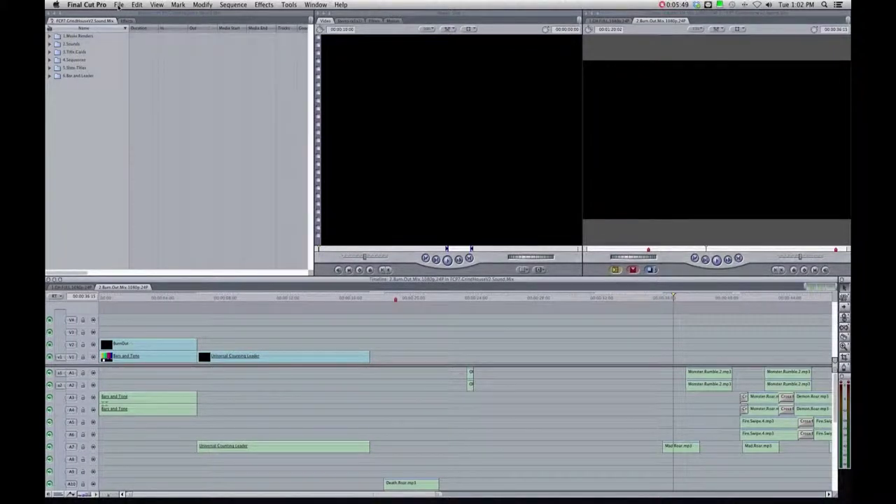
{"action": "left_click", "coordinate": [119, 5]}
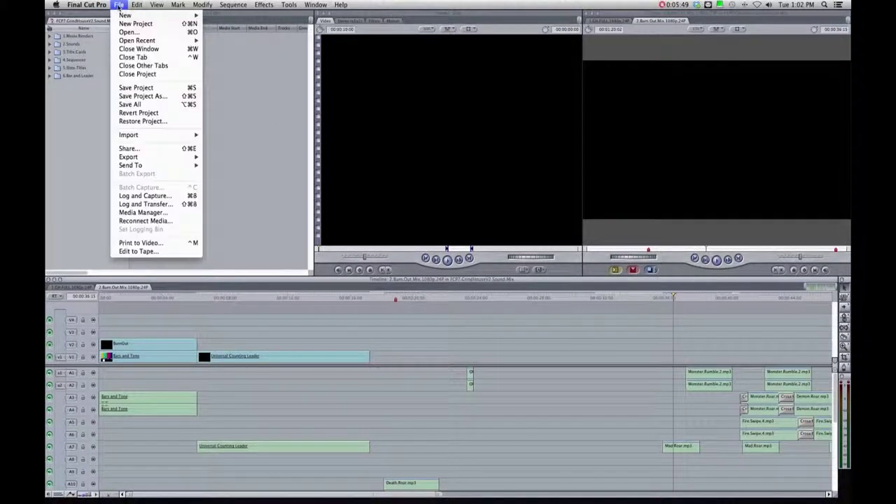
{"action": "left_click", "coordinate": [155, 221]}
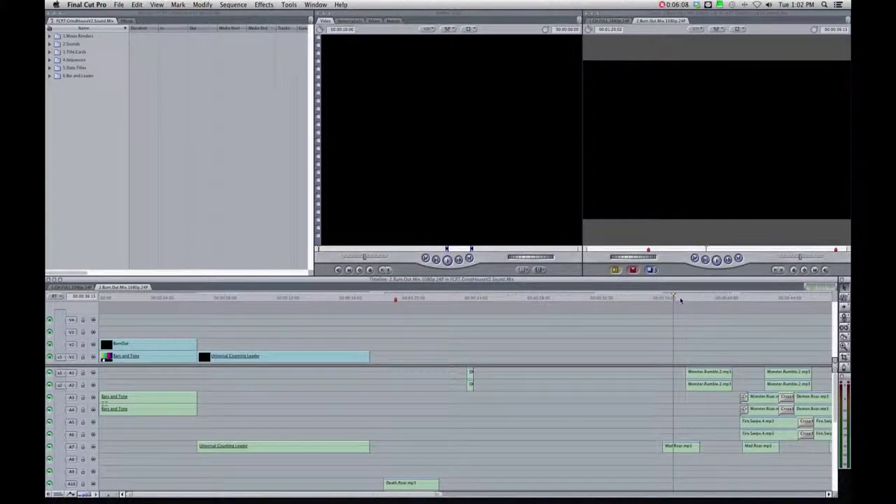
{"action": "key", "text": "super+r"}
{"action": "key", "text": "space"}
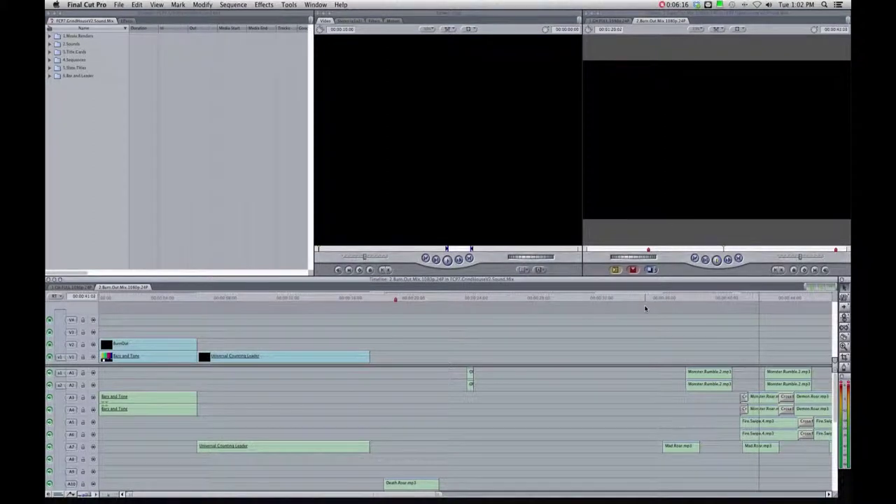
{"action": "key", "text": "space"}
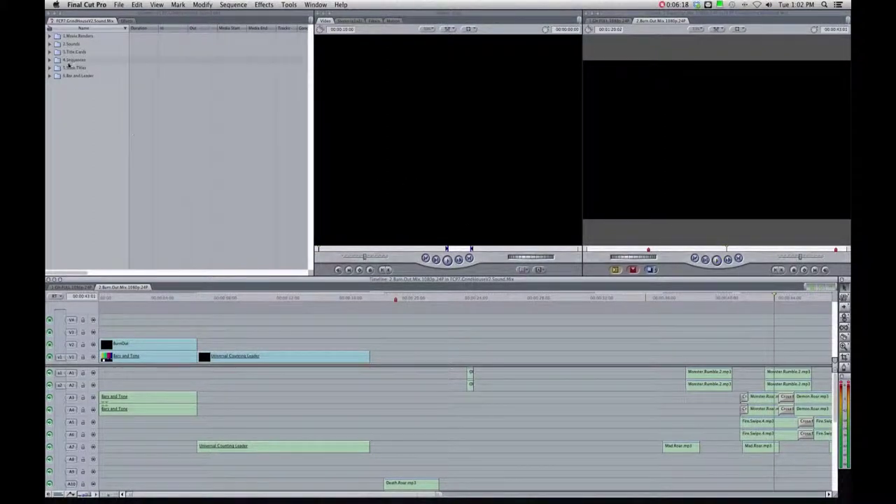
{"action": "left_click", "coordinate": [63, 55]}
{"action": "left_click", "coordinate": [50, 59]}
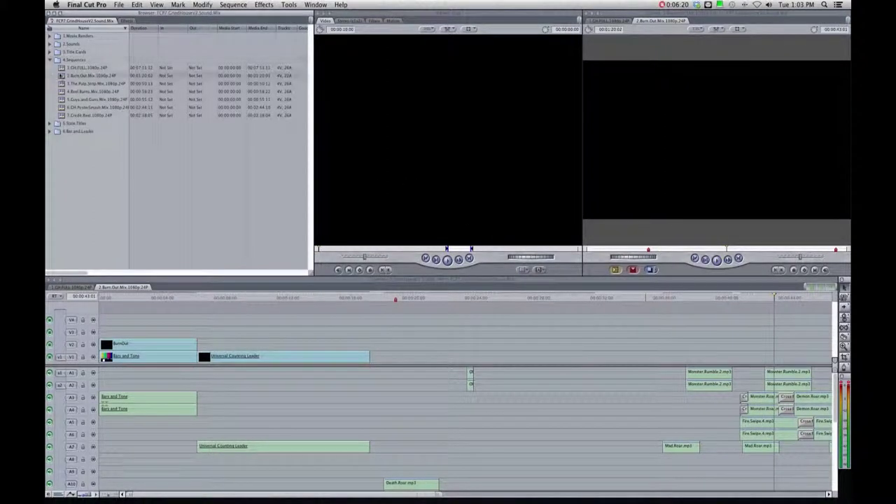
{"action": "left_click", "coordinate": [73, 75]}
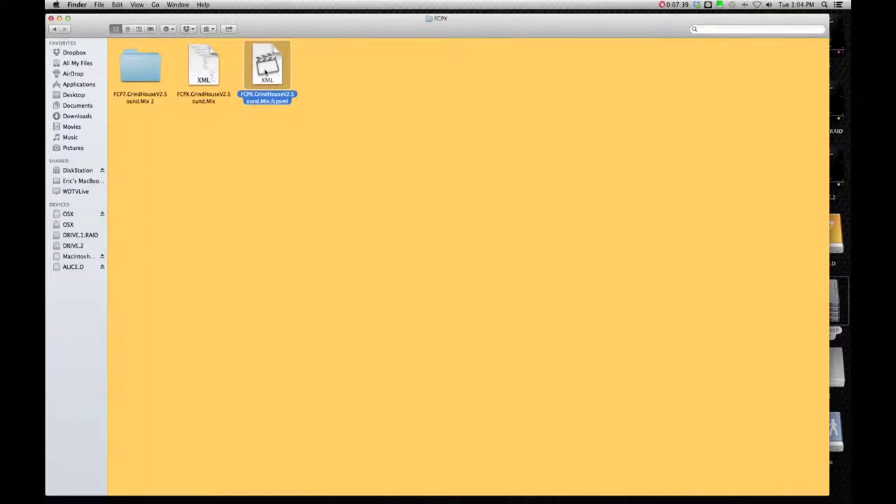
Open the FCP7.GrindHouseV2.Sound.Mix 2 folder and select CurrentVersion.fcpevent.
{"action": "left_click", "coordinate": [208, 65]}
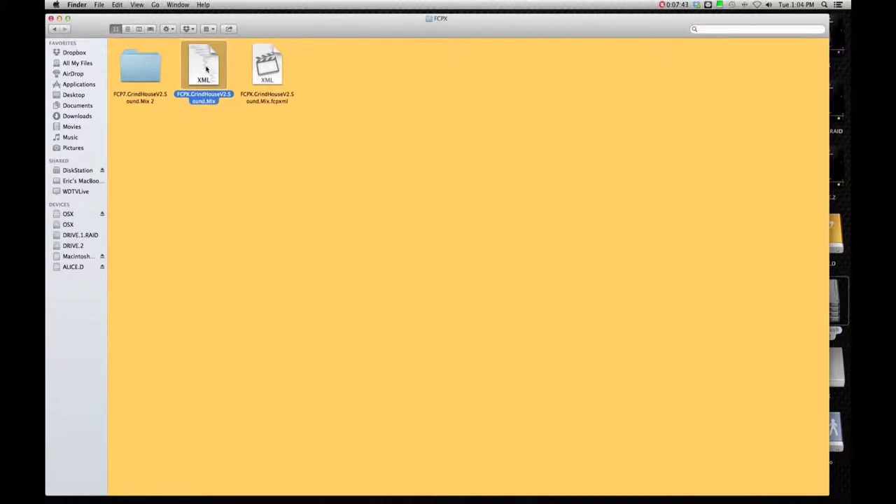
{"action": "double_click", "coordinate": [147, 83]}
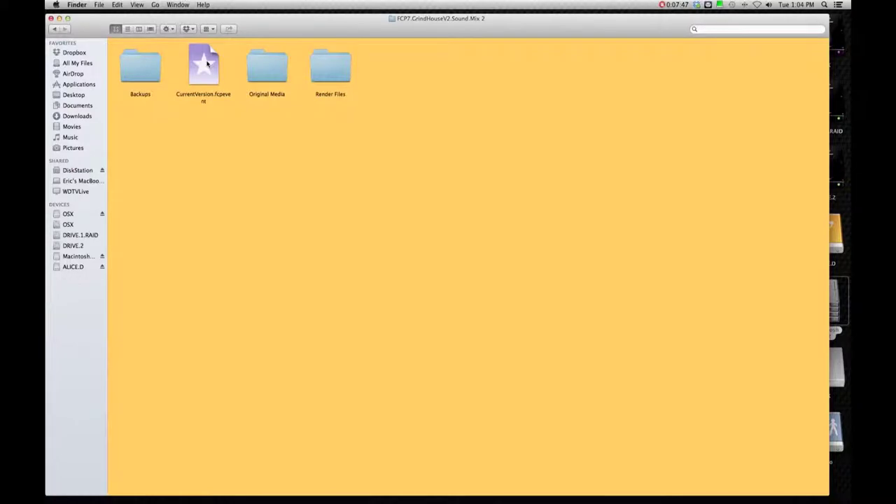
{"action": "left_click", "coordinate": [207, 64]}
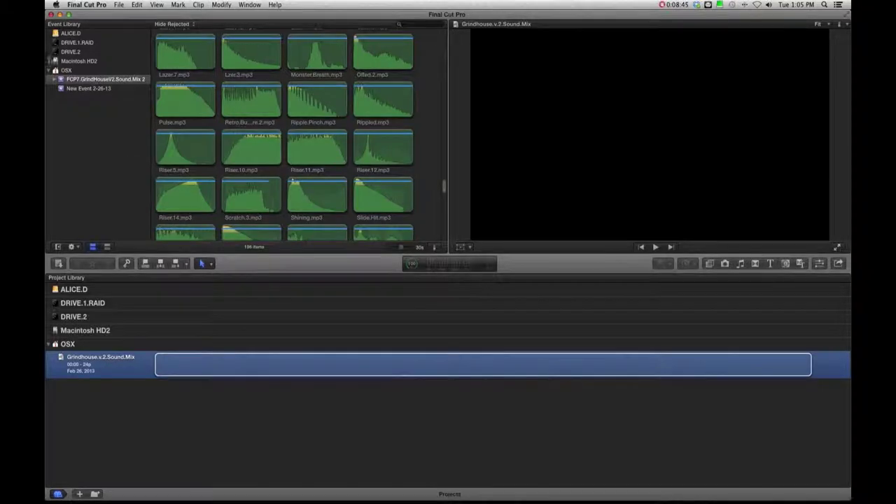
Play the 1.GH.FULL.1080p.24P sequence from the FCP7 Sequences collection, then leave Final Cut Pro.
{"action": "left_click", "coordinate": [55, 79]}
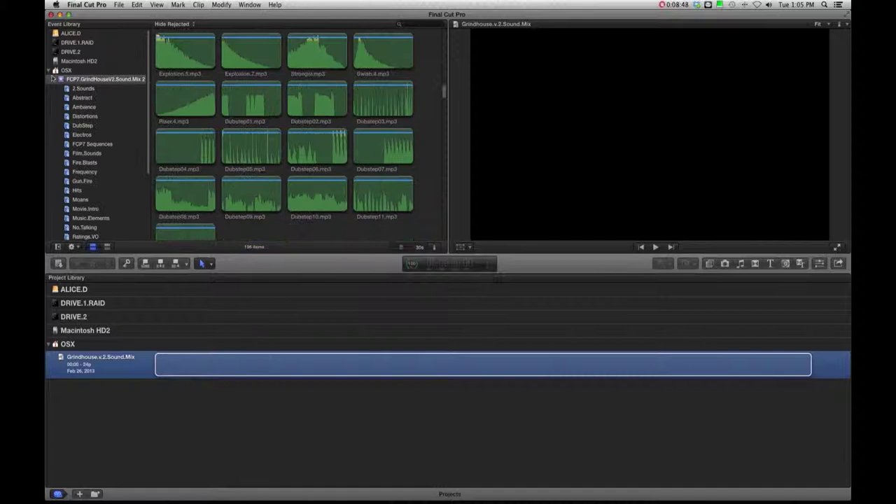
{"action": "left_click", "coordinate": [67, 145]}
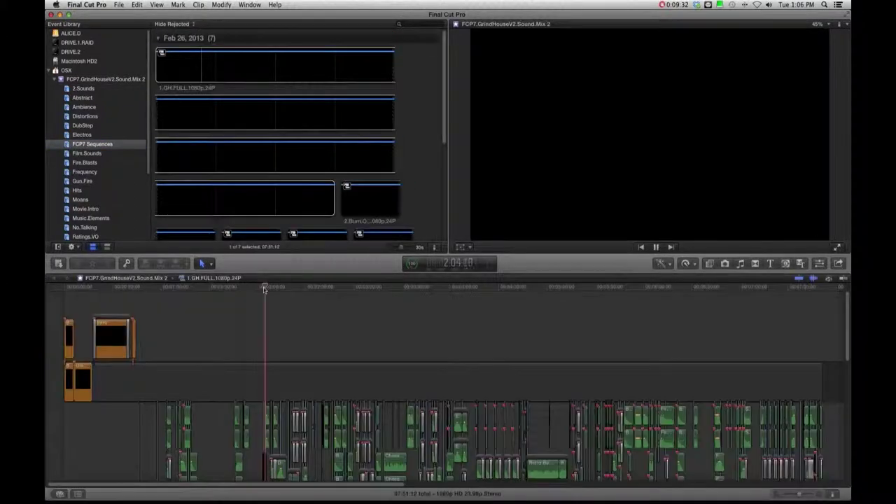
{"action": "key", "text": "space"}
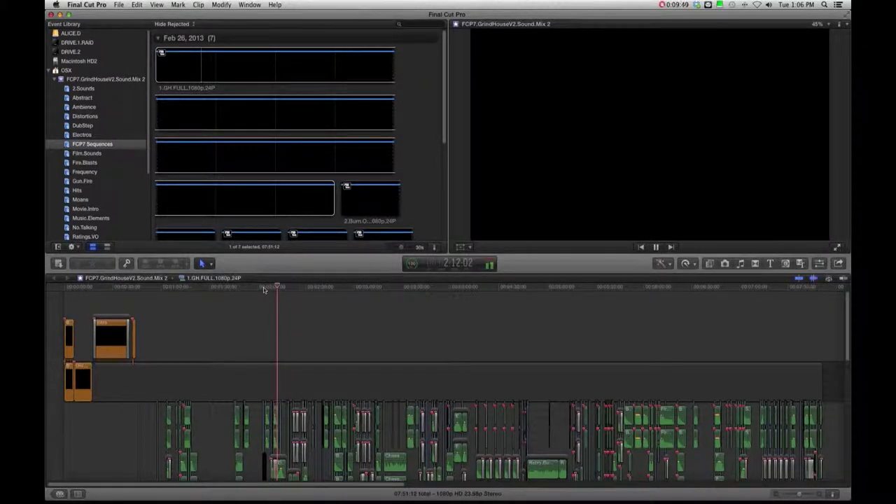
{"action": "key", "text": "space"}
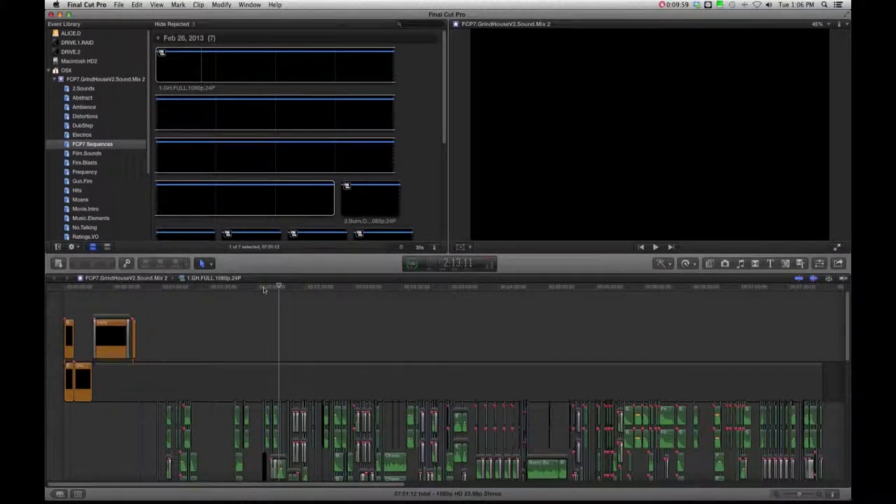
{"action": "key", "text": "super+shift+r"}
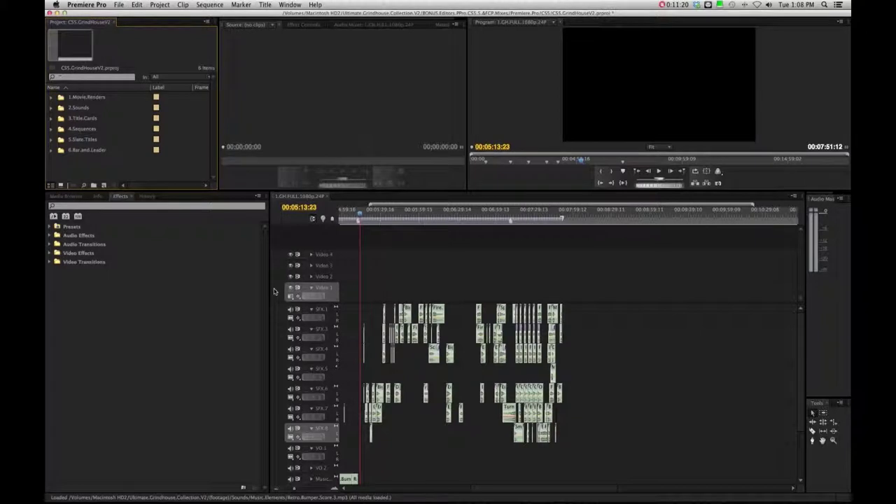
Import the Mattes > Light.Leak folder into the project as a new bin.
{"action": "left_click", "coordinate": [119, 5]}
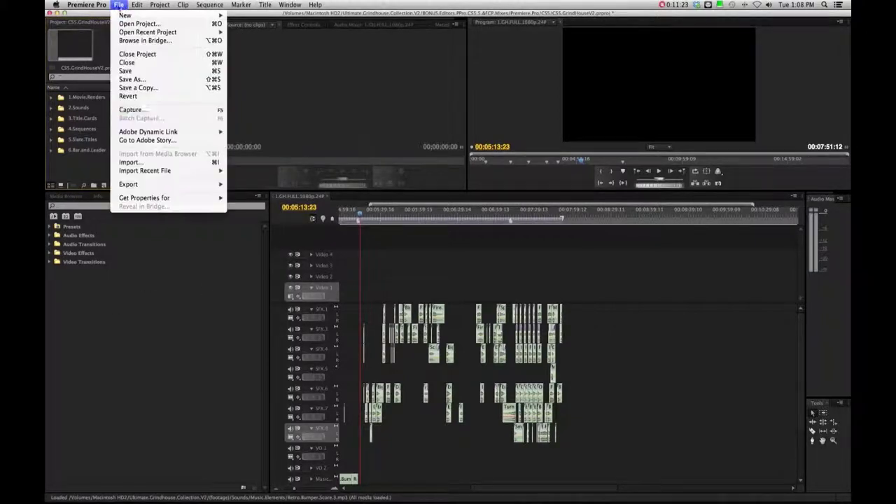
{"action": "left_click", "coordinate": [154, 166]}
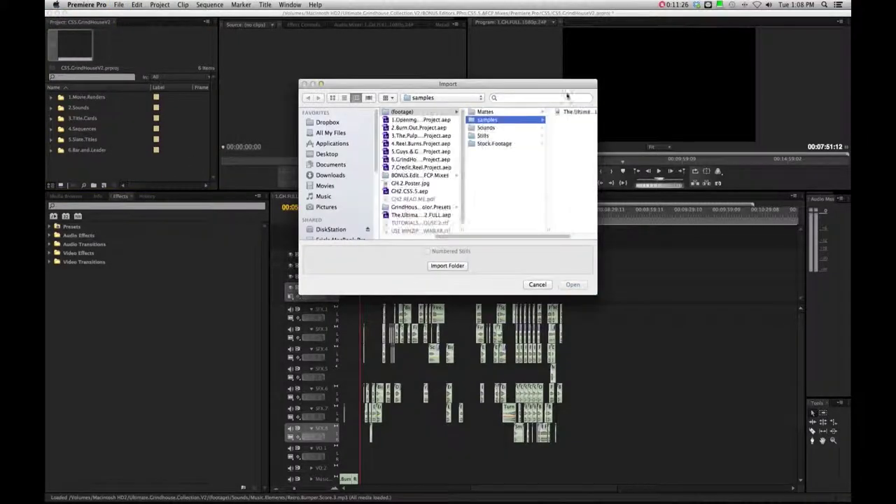
{"action": "left_click", "coordinate": [522, 110]}
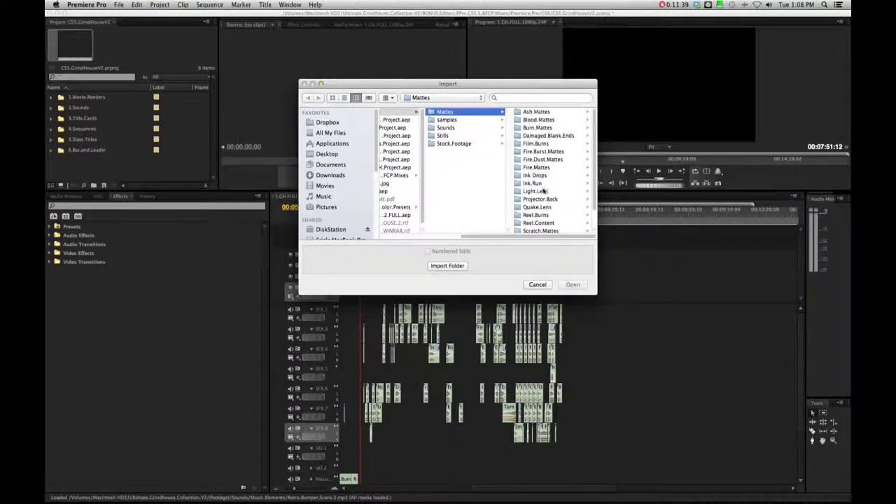
{"action": "left_click", "coordinate": [542, 191]}
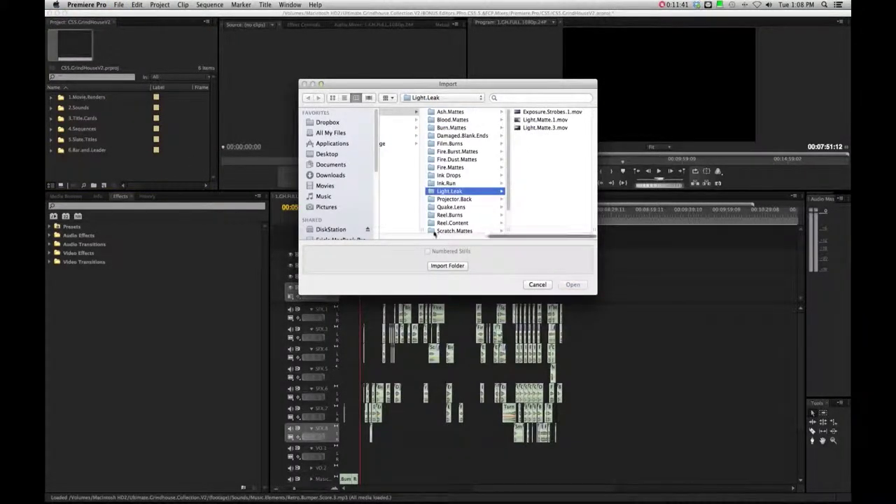
{"action": "left_click", "coordinate": [446, 266]}
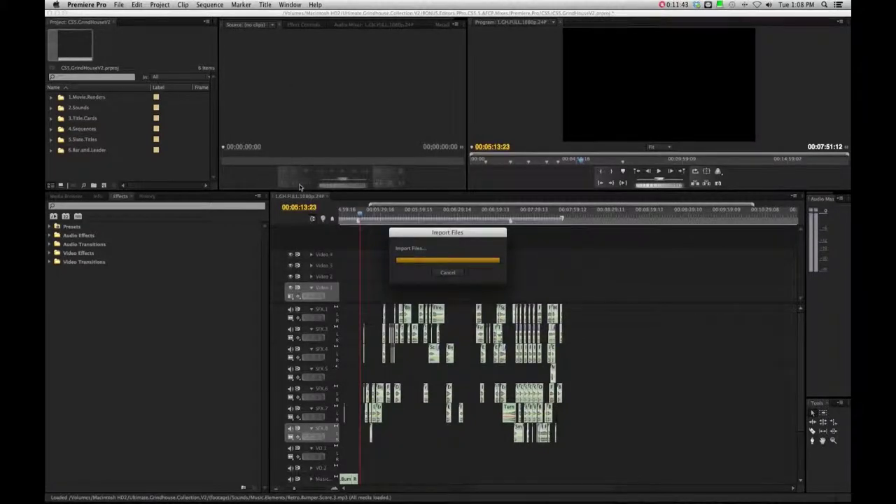
{"action": "left_click", "coordinate": [103, 172]}
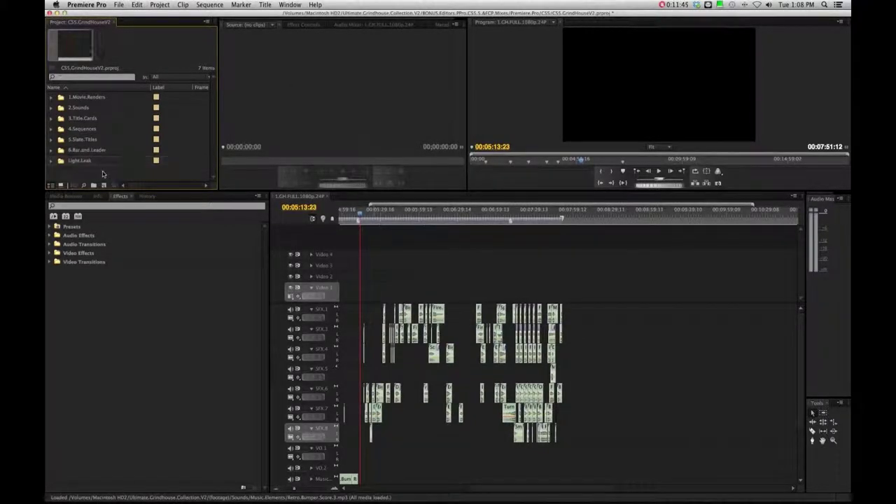
{"action": "left_click", "coordinate": [119, 5]}
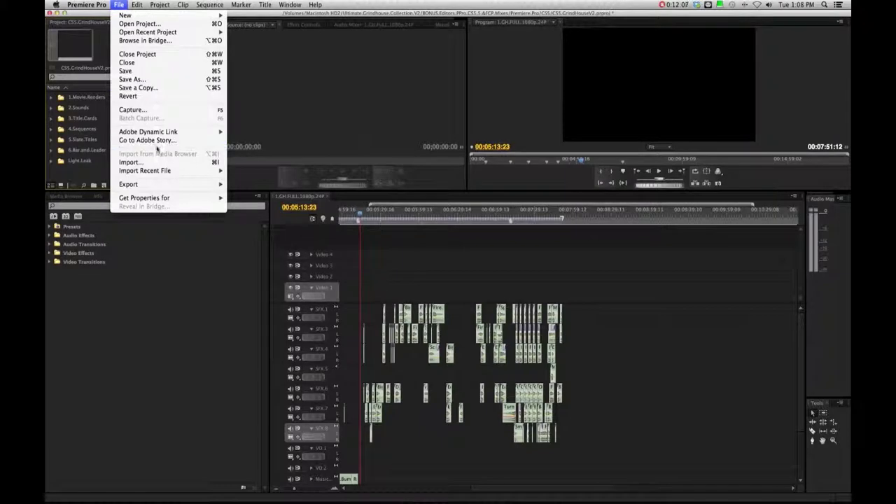
Import the full Grindhouse render movie FULL_1.mov again.
{"action": "left_click", "coordinate": [159, 162]}
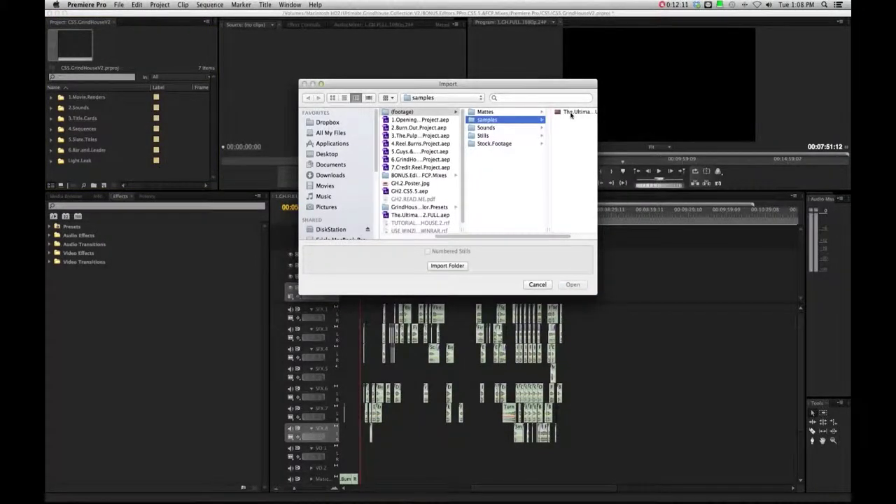
{"action": "left_click", "coordinate": [570, 112]}
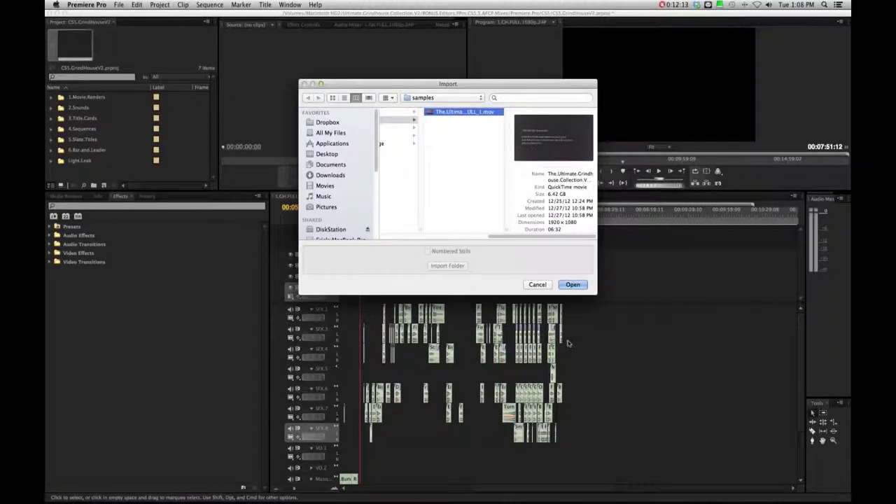
{"action": "left_click", "coordinate": [572, 284]}
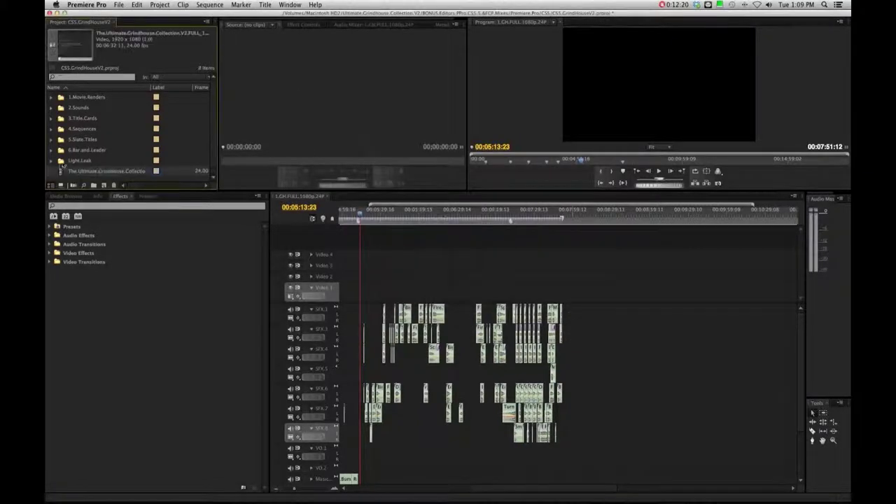
Lay the render on Video 1 at the playhead, zoom in, and expand the Light.Leak bin.
{"action": "left_click_drag", "start_coordinate": [61, 172], "coordinate": [378, 290]}
{"action": "mouse_move", "coordinate": [489, 217]}
{"action": "left_mouse_down"}
{"action": "mouse_move", "coordinate": [428, 219]}
{"action": "mouse_move", "coordinate": [459, 216]}
{"action": "left_mouse_up"}
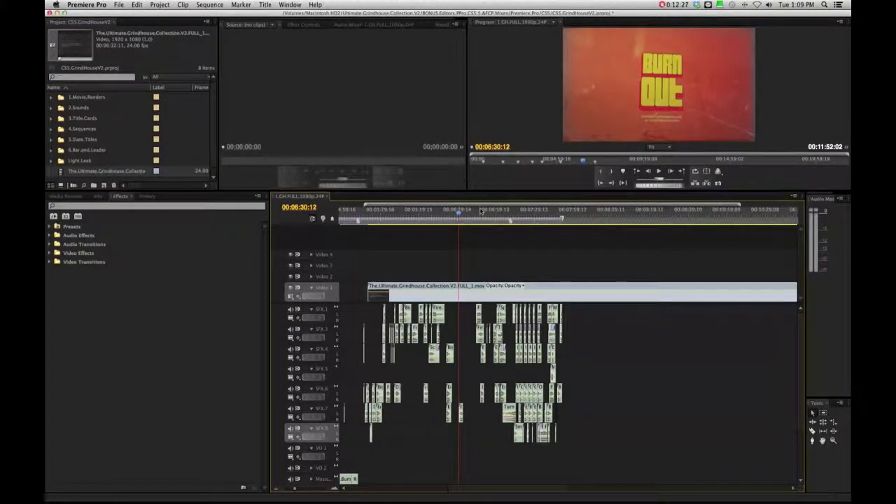
{"action": "key", "text": "equal"}
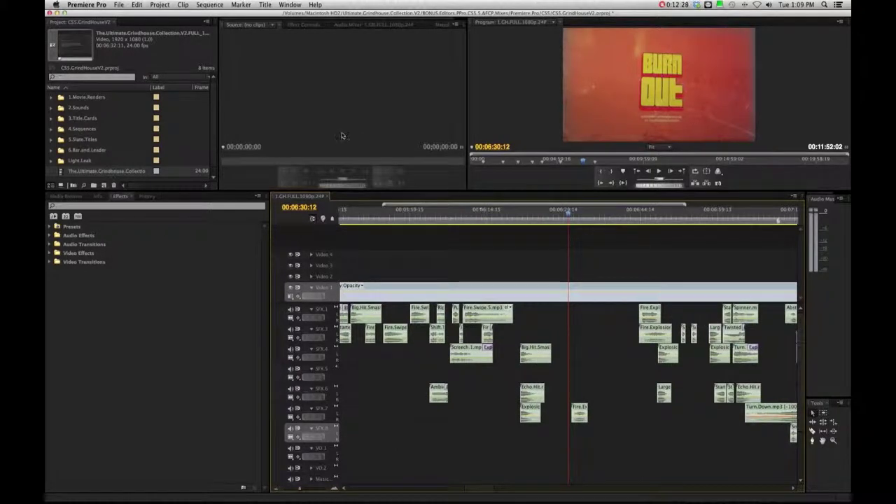
{"action": "left_click", "coordinate": [51, 161]}
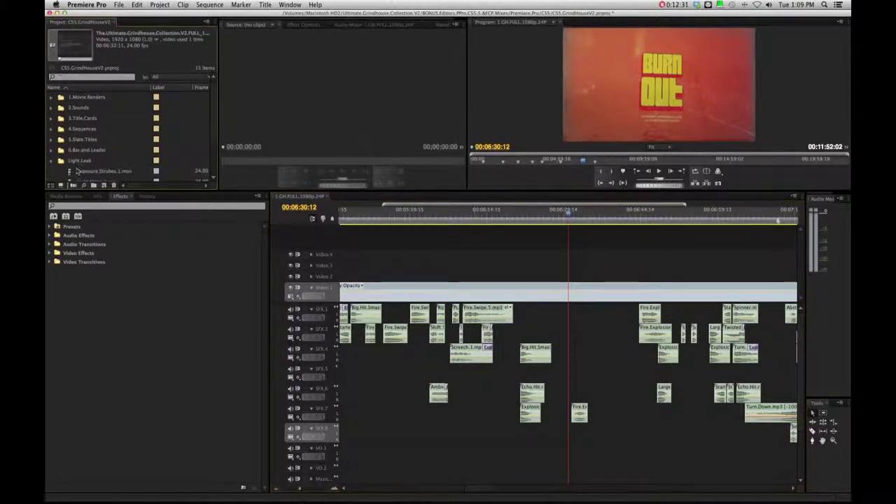
{"action": "scroll", "coordinate": [211, 160], "scroll_direction": "down", "scroll_amount": 3}
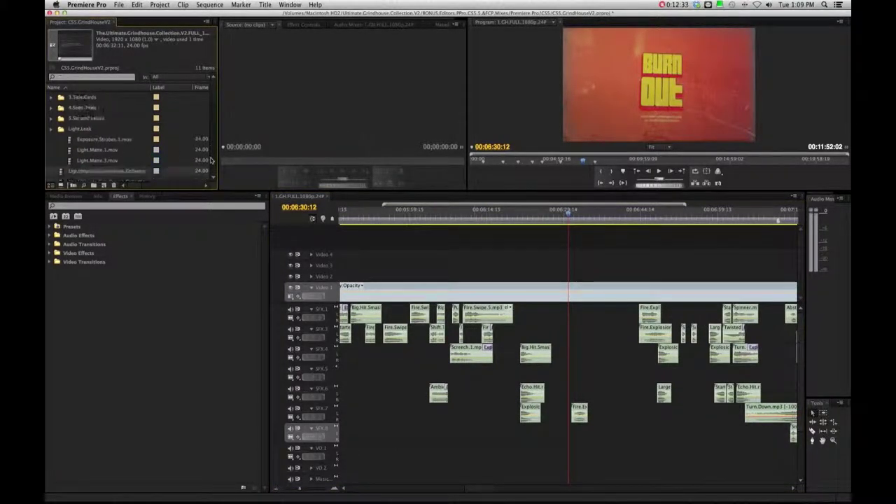
Place Light.Matte.1.mov on Video 2, scale it to frame size, and zoom the Program monitor to 10%.
{"action": "left_click_drag", "start_coordinate": [70, 150], "coordinate": [569, 276]}
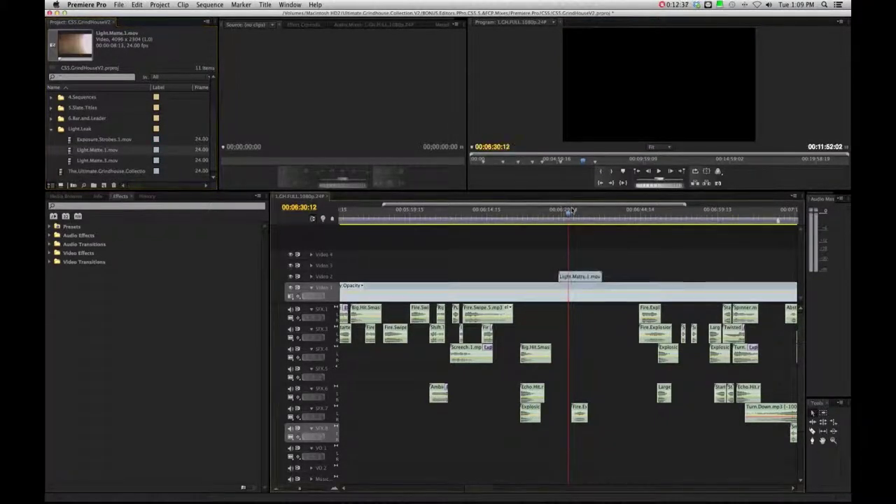
{"action": "left_click", "coordinate": [572, 210]}
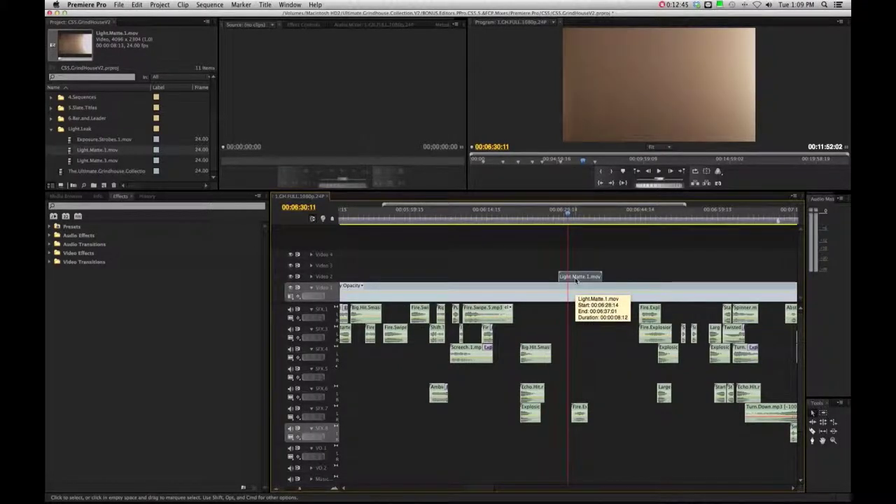
{"action": "right_click", "coordinate": [577, 280]}
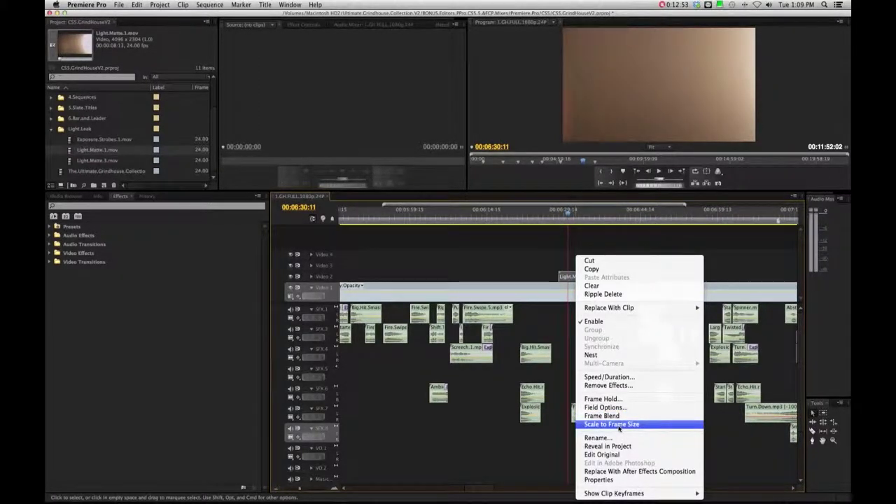
{"action": "left_click", "coordinate": [629, 83]}
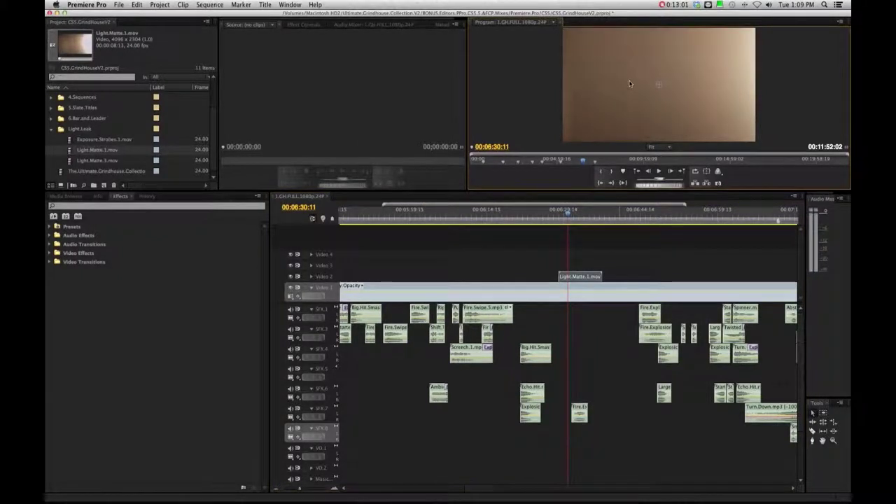
{"action": "left_click", "coordinate": [671, 147]}
{"action": "left_click", "coordinate": [661, 166]}
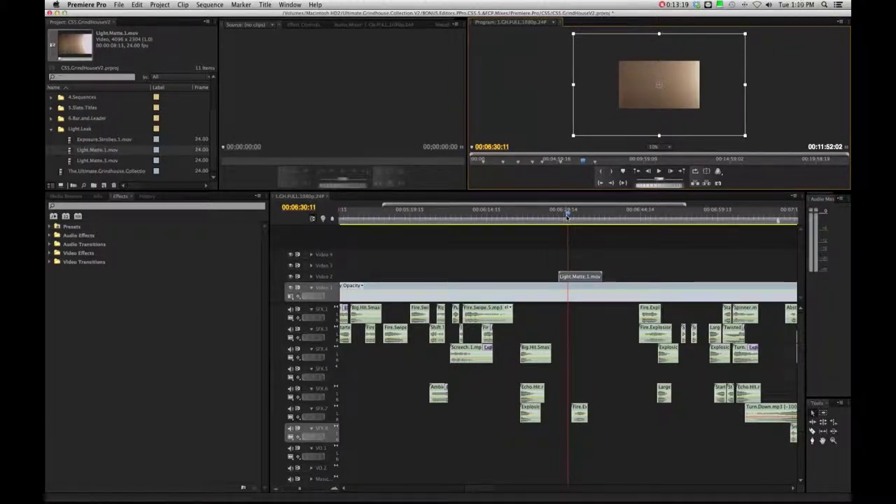
Turn on 'Default scale to frame size' in Premiere Pro's General preferences.
{"action": "left_click", "coordinate": [85, 6]}
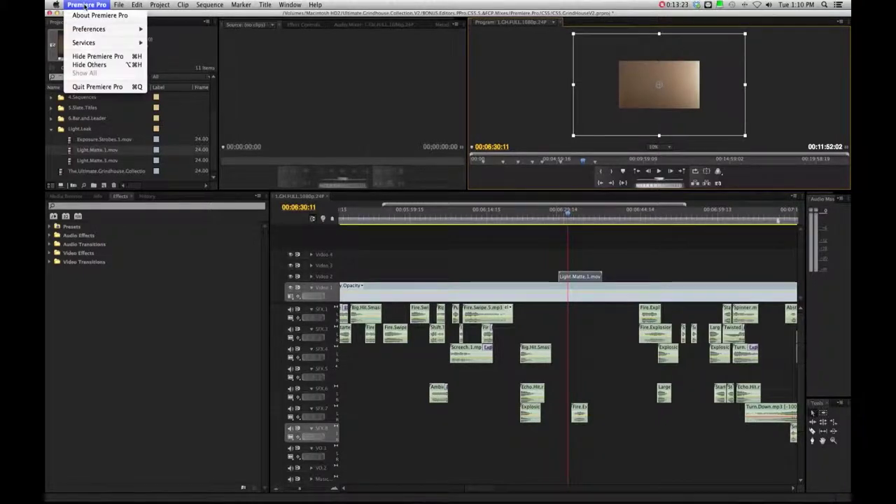
{"action": "mouse_move", "coordinate": [112, 29]}
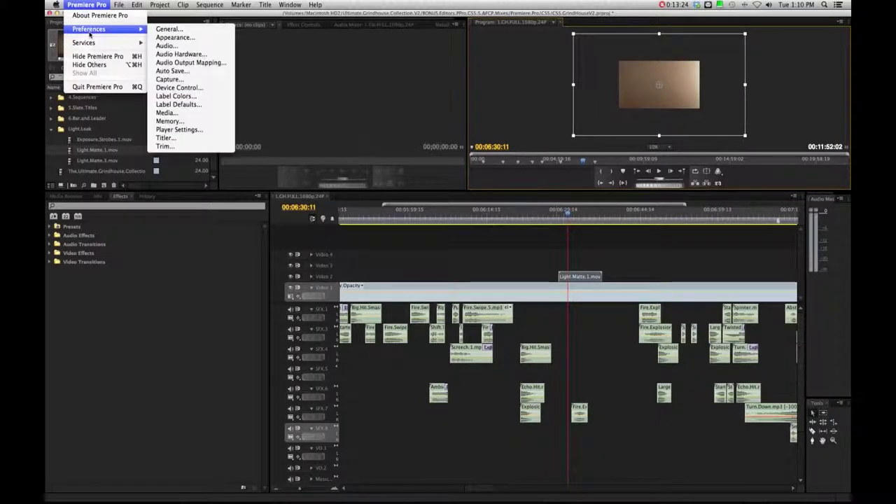
{"action": "left_click", "coordinate": [168, 29]}
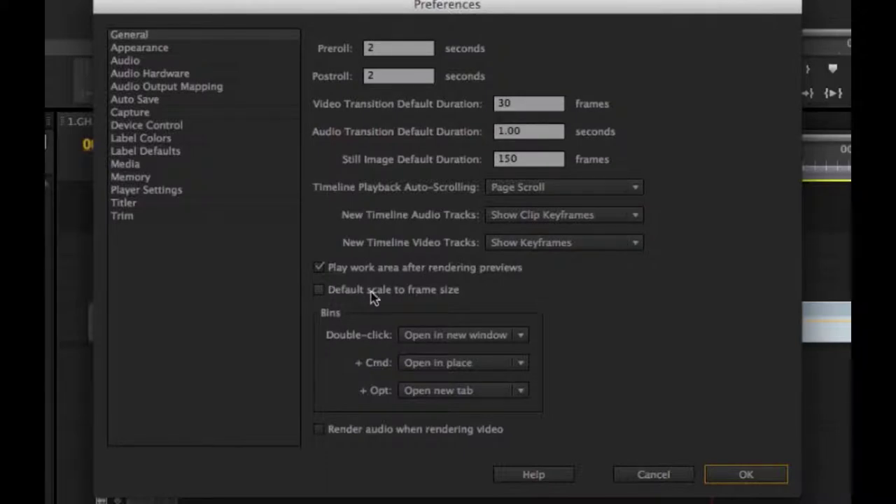
{"action": "left_click", "coordinate": [320, 290]}
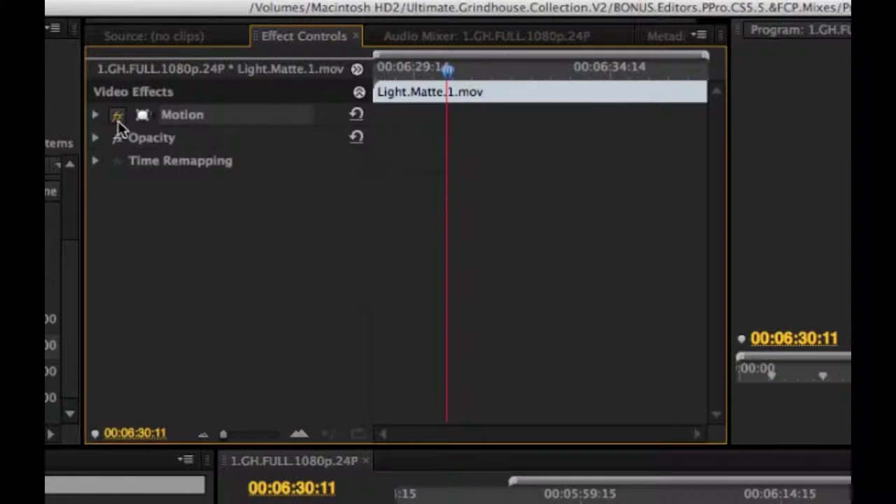
Set Light.Matte.1.mov's blend mode to Overlay, render, then switch it to Linear Dodge (Add).
{"action": "left_click", "coordinate": [95, 139]}
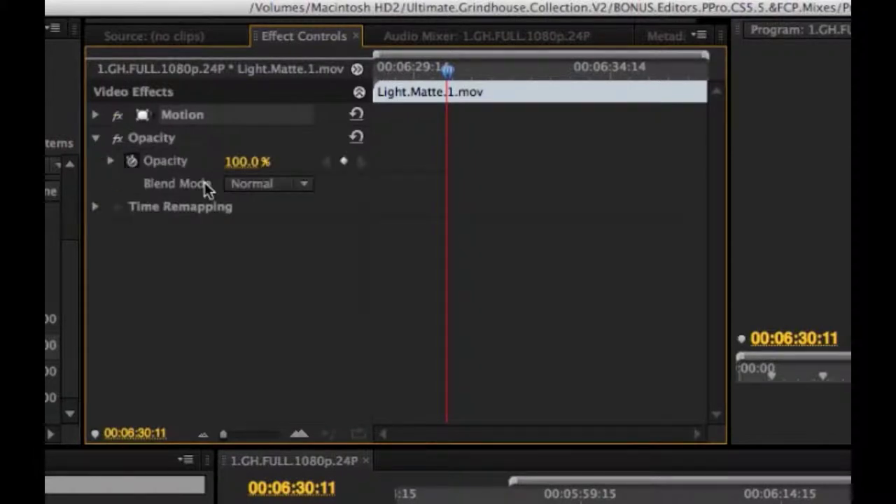
{"action": "left_click", "coordinate": [264, 185]}
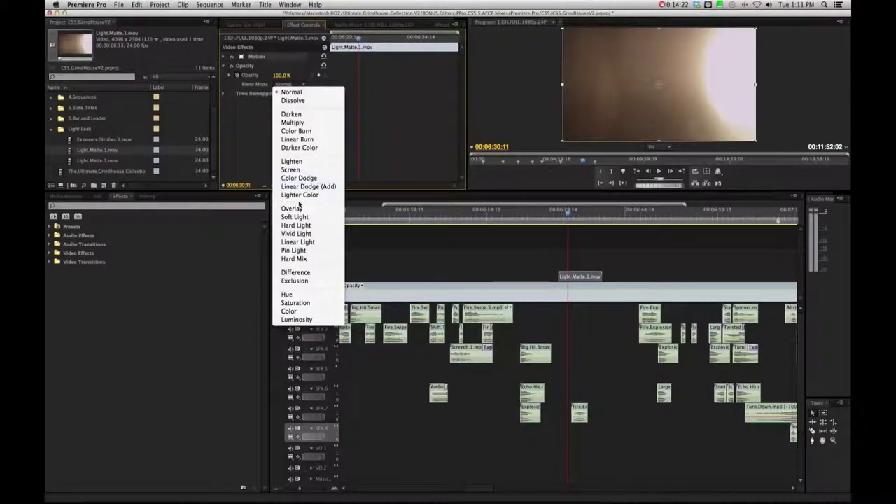
{"action": "left_click", "coordinate": [299, 209]}
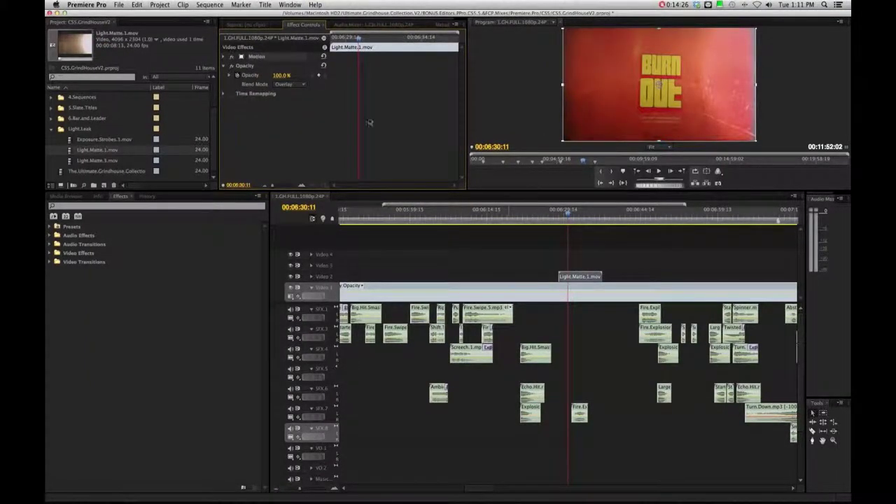
{"action": "key", "text": "Return"}
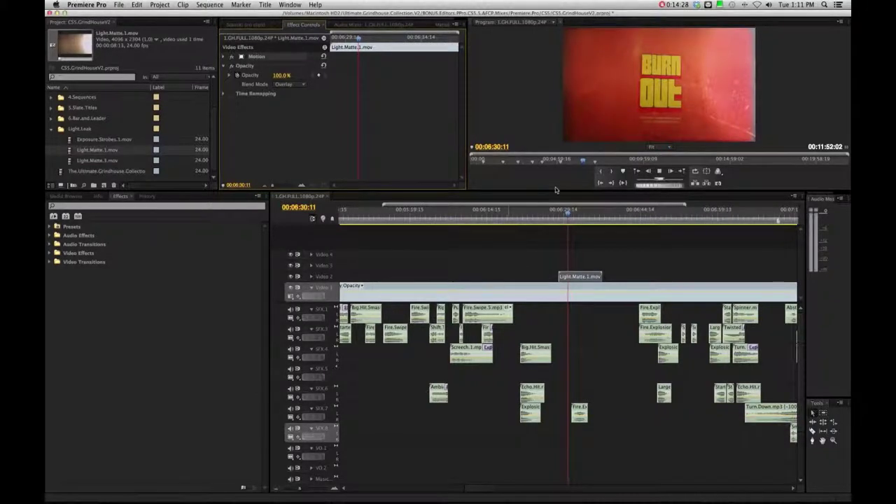
{"action": "left_click", "coordinate": [283, 85]}
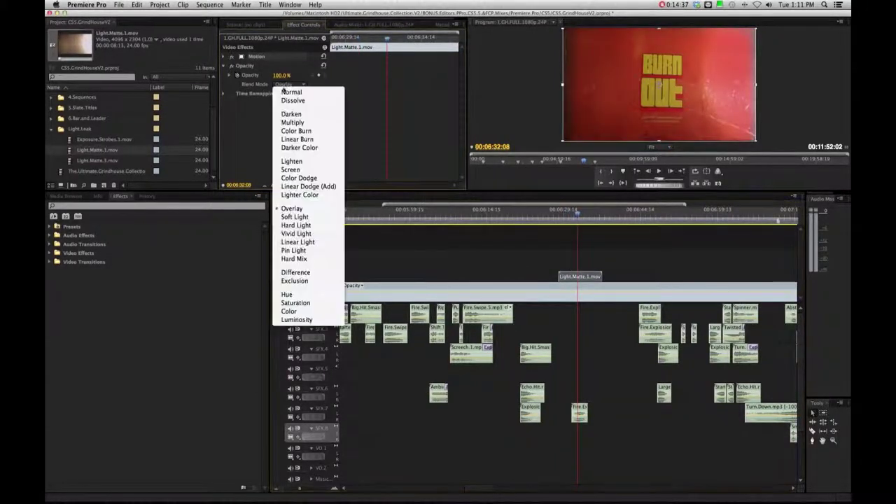
{"action": "left_click", "coordinate": [308, 186]}
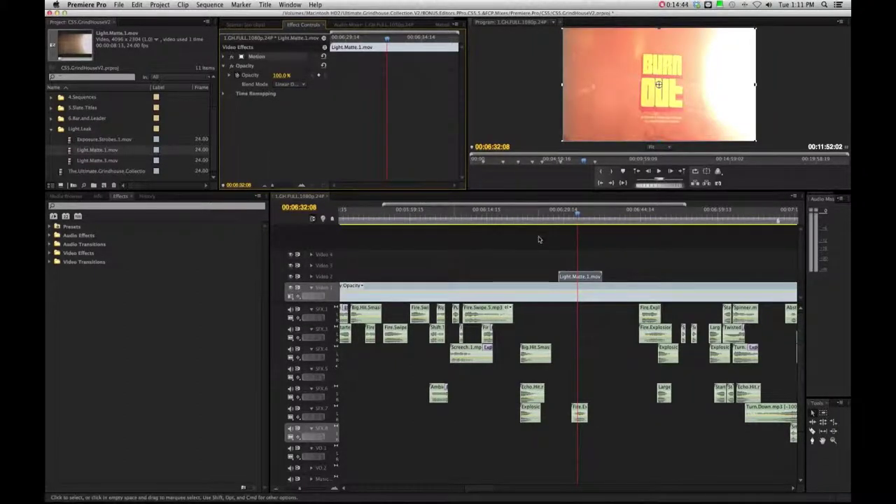
{"action": "left_click", "coordinate": [565, 215]}
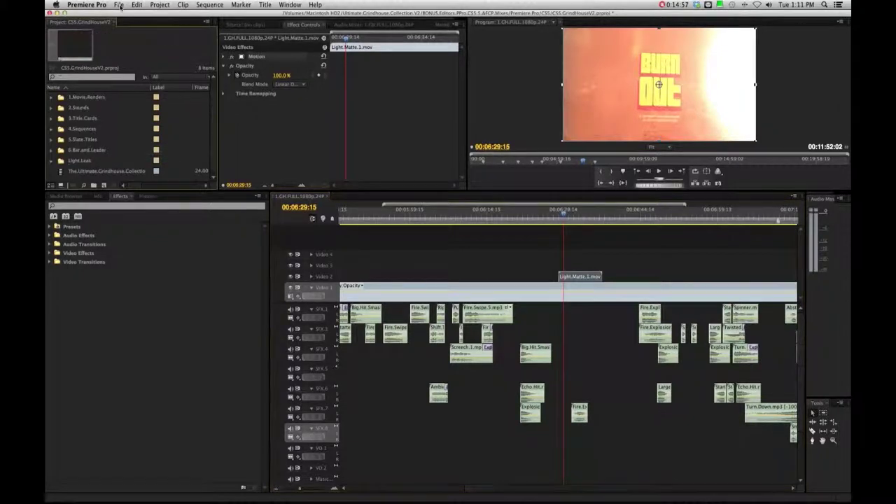
Import the Mattes > Film.Burns folder and place Film.Burn.11.mov on Video 2 at 00:06:29:15.
{"action": "left_click", "coordinate": [119, 5]}
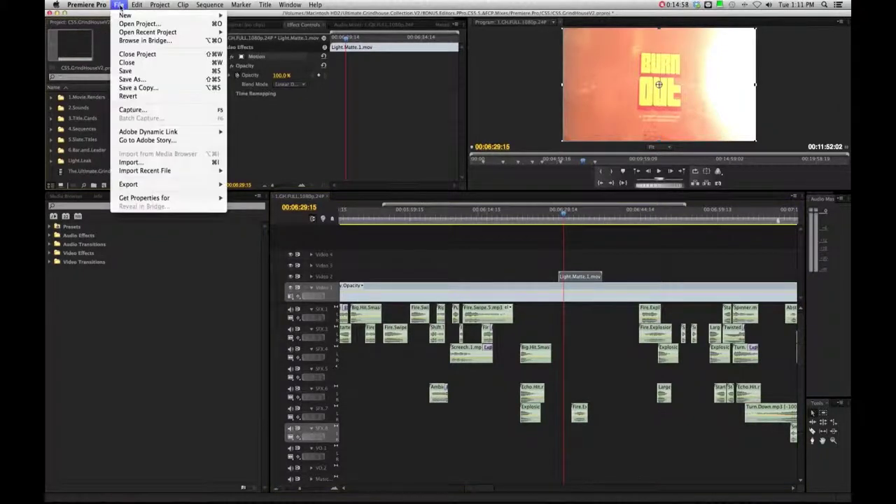
{"action": "left_click", "coordinate": [160, 162]}
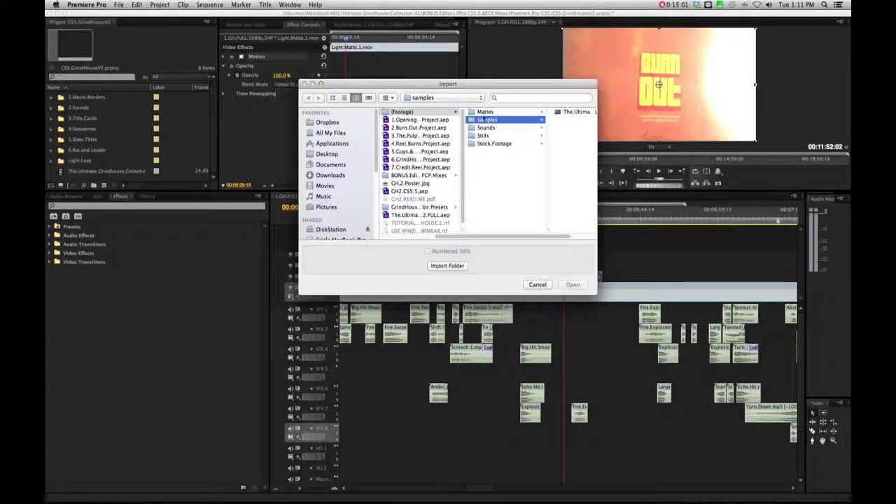
{"action": "left_click", "coordinate": [483, 115]}
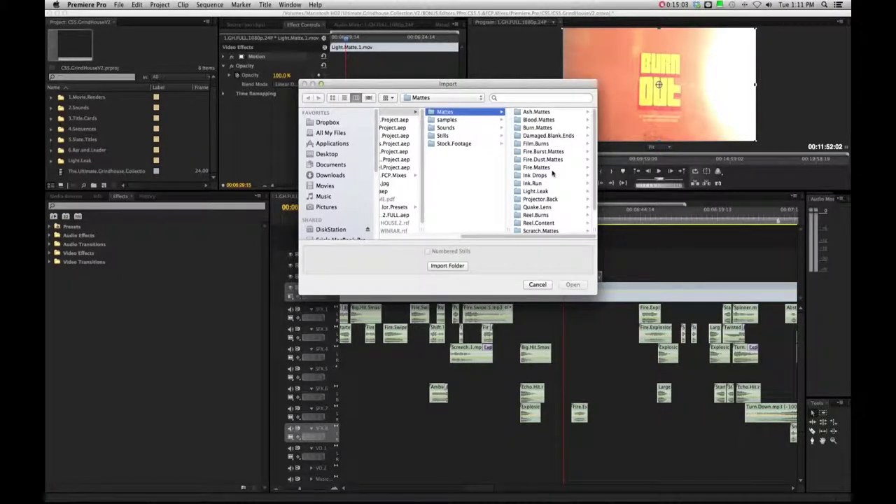
{"action": "left_click", "coordinate": [535, 144]}
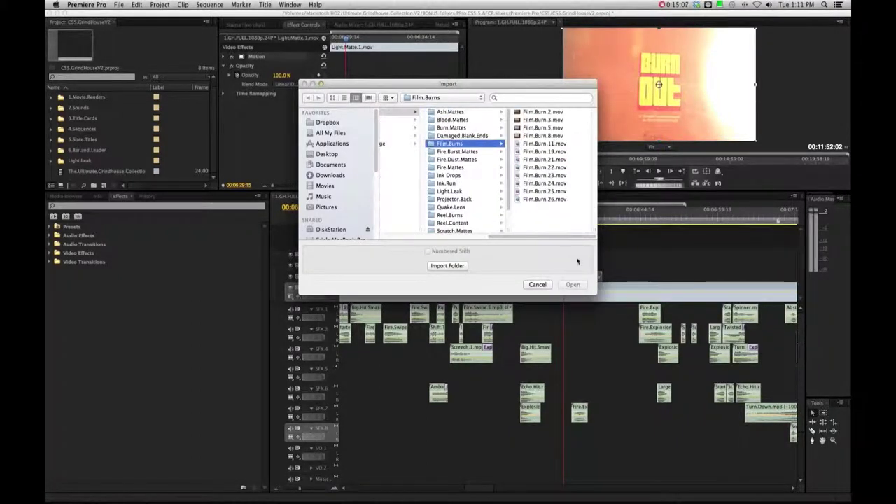
{"action": "left_click", "coordinate": [447, 266]}
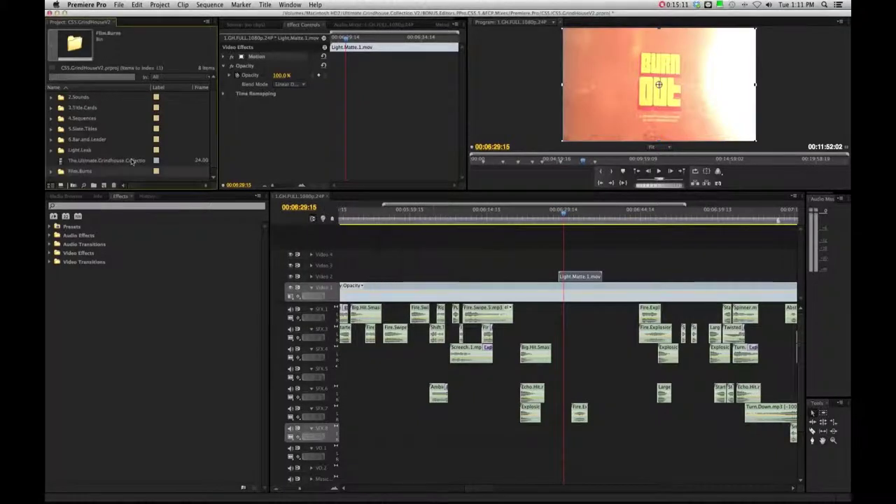
{"action": "mouse_move", "coordinate": [521, 202]}
{"action": "left_mouse_down"}
{"action": "mouse_move", "coordinate": [563, 231]}
{"action": "mouse_move", "coordinate": [562, 248]}
{"action": "left_mouse_up"}
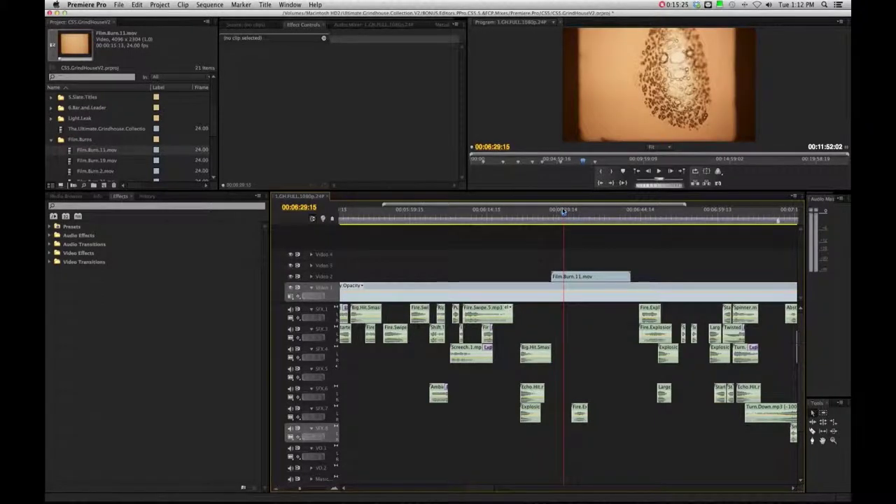
Set Film.Burn.11.mov's blend mode to Multiply, then Overlay, and play back to preview.
{"action": "left_click", "coordinate": [558, 276]}
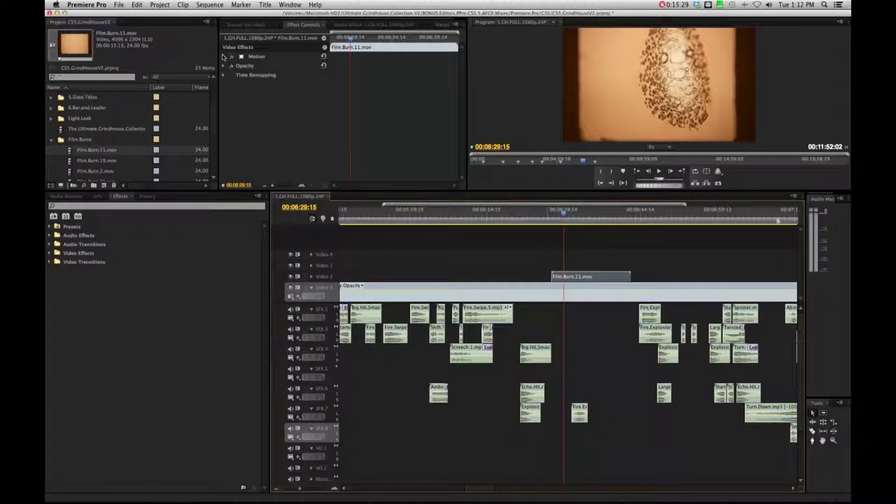
{"action": "left_click", "coordinate": [224, 65]}
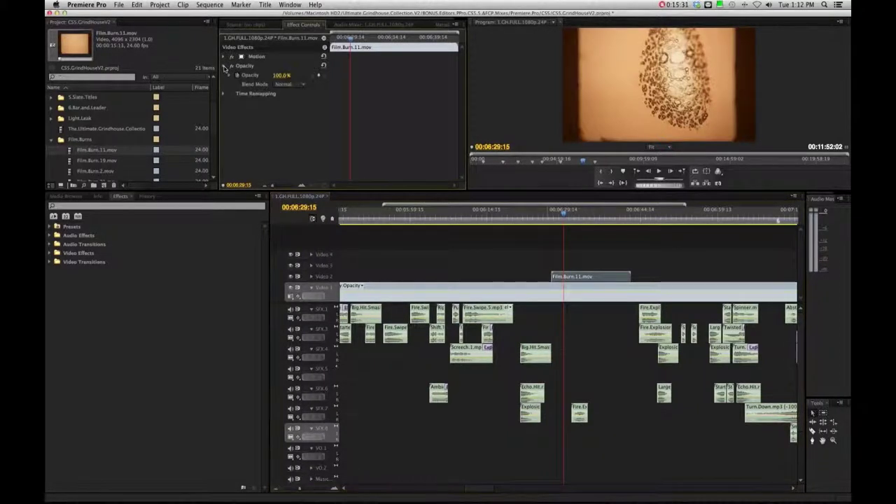
{"action": "left_click", "coordinate": [295, 84]}
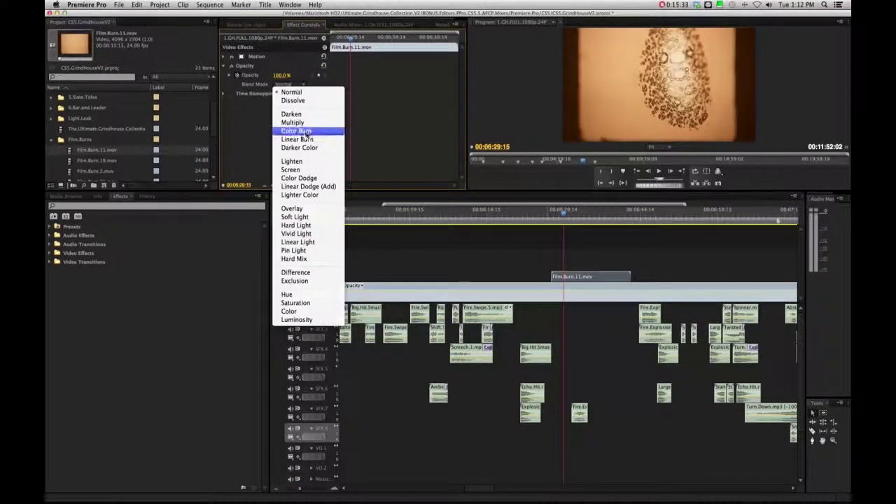
{"action": "left_click", "coordinate": [306, 122]}
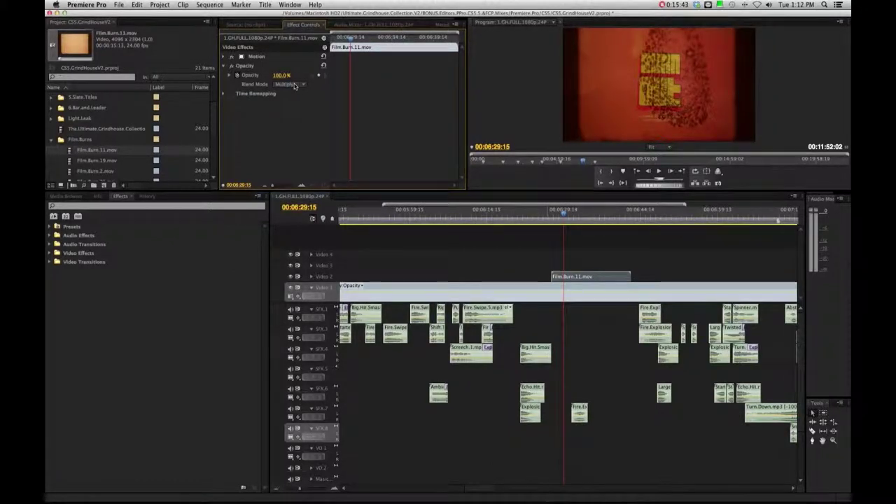
{"action": "left_click", "coordinate": [294, 85]}
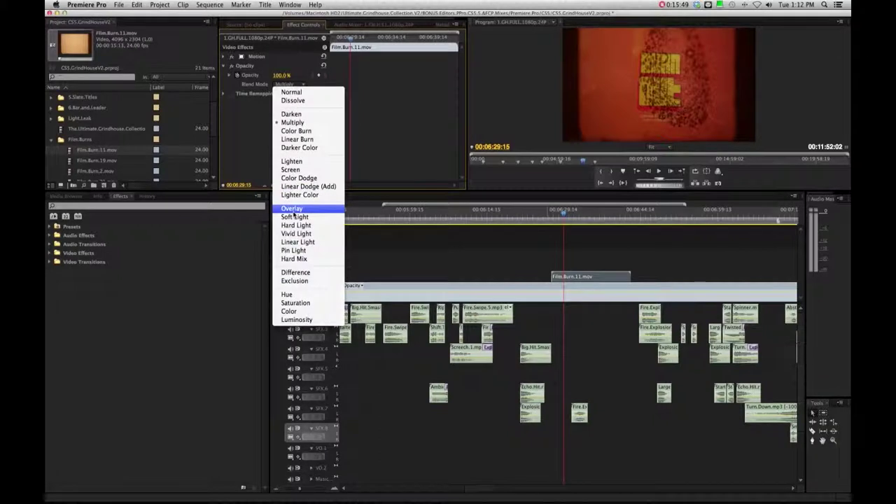
{"action": "left_click", "coordinate": [297, 205]}
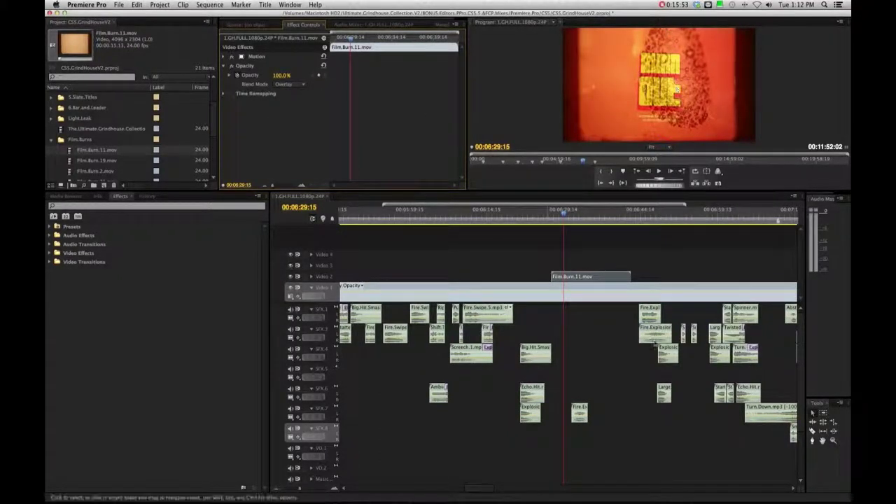
{"action": "key", "text": "space"}
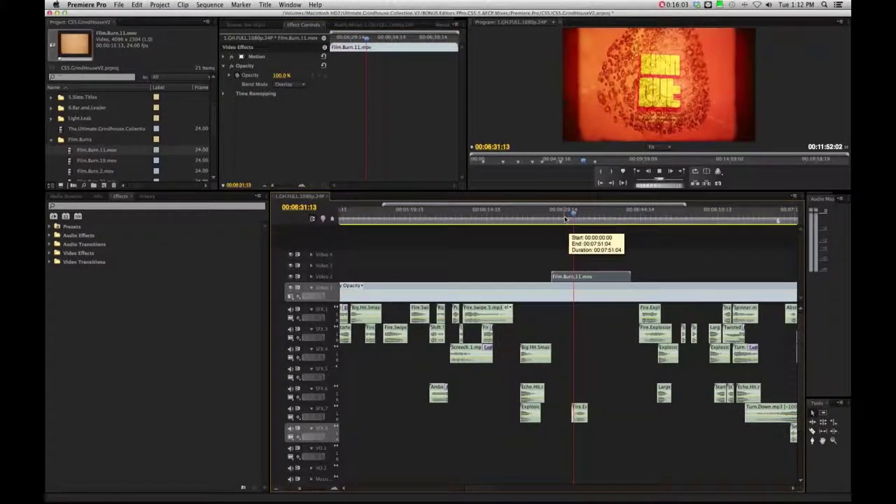
{"action": "key", "text": "space"}
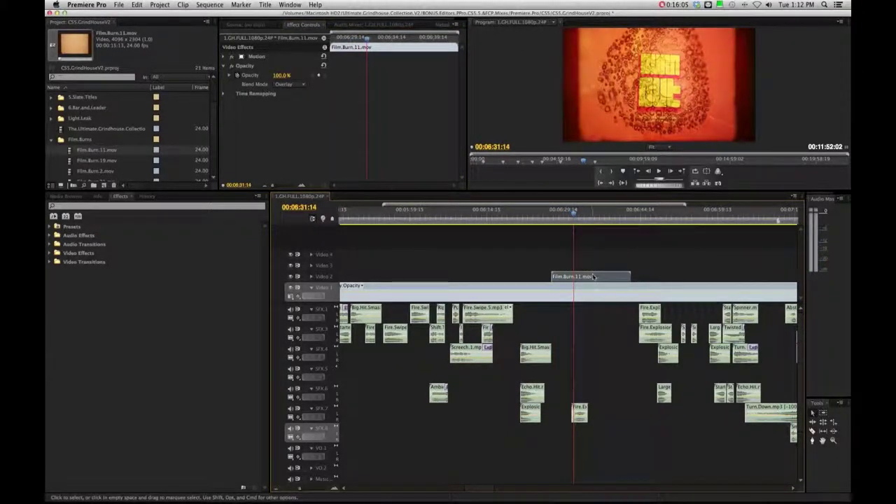